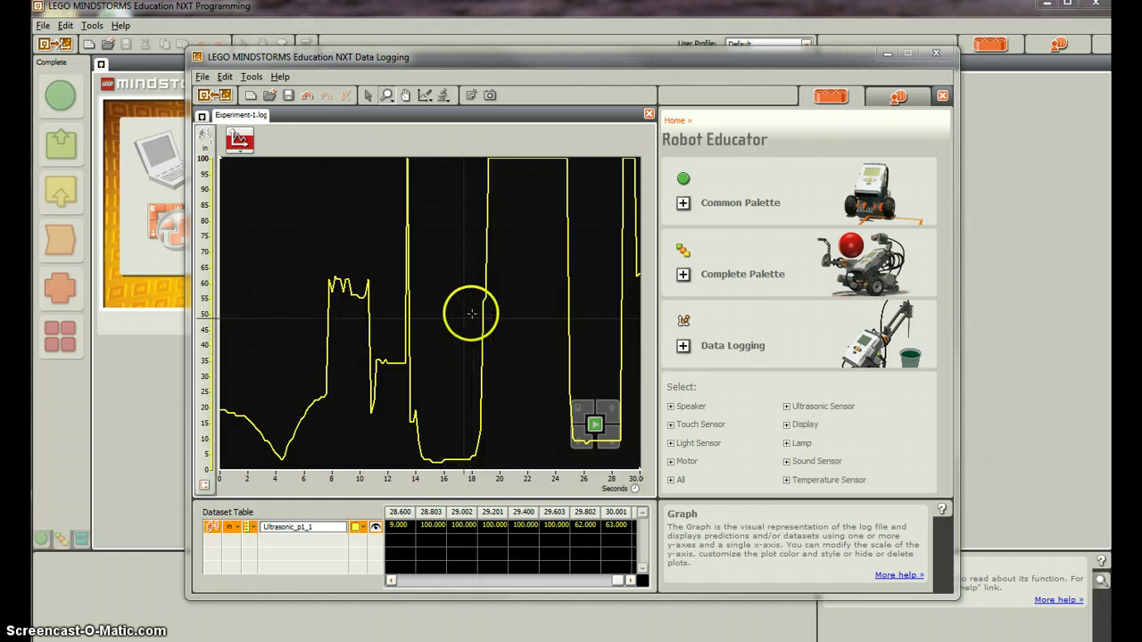
- Save the NXT ultrasonic log to the Desktop as Ultra Datalogging.log
left_click(201, 77)
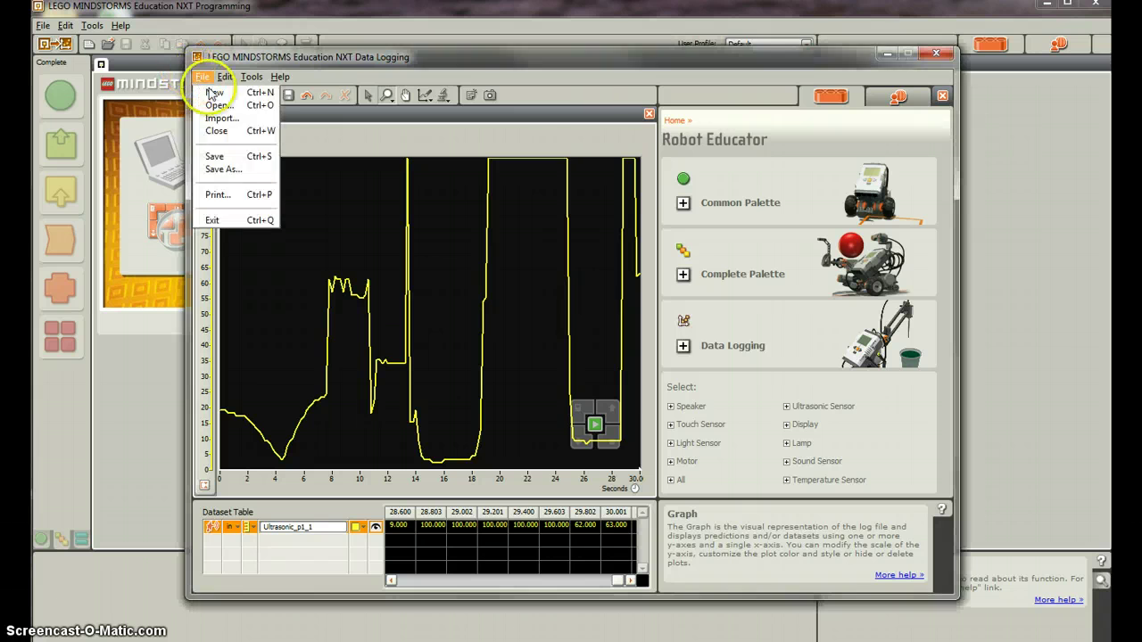
left_click(228, 166)
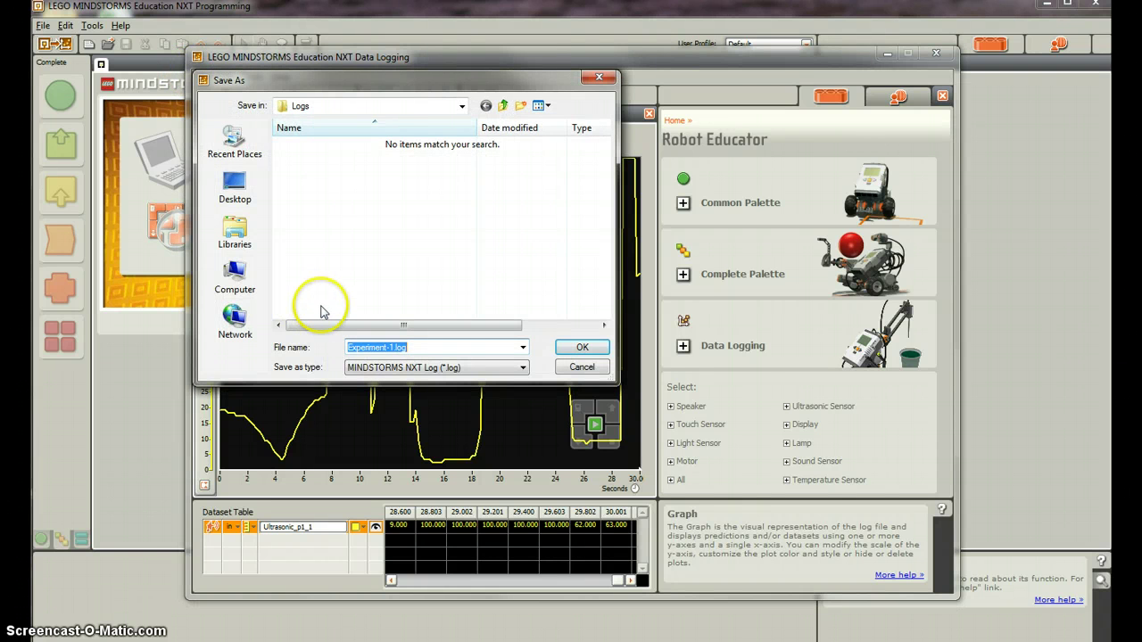
left_click(235, 183)
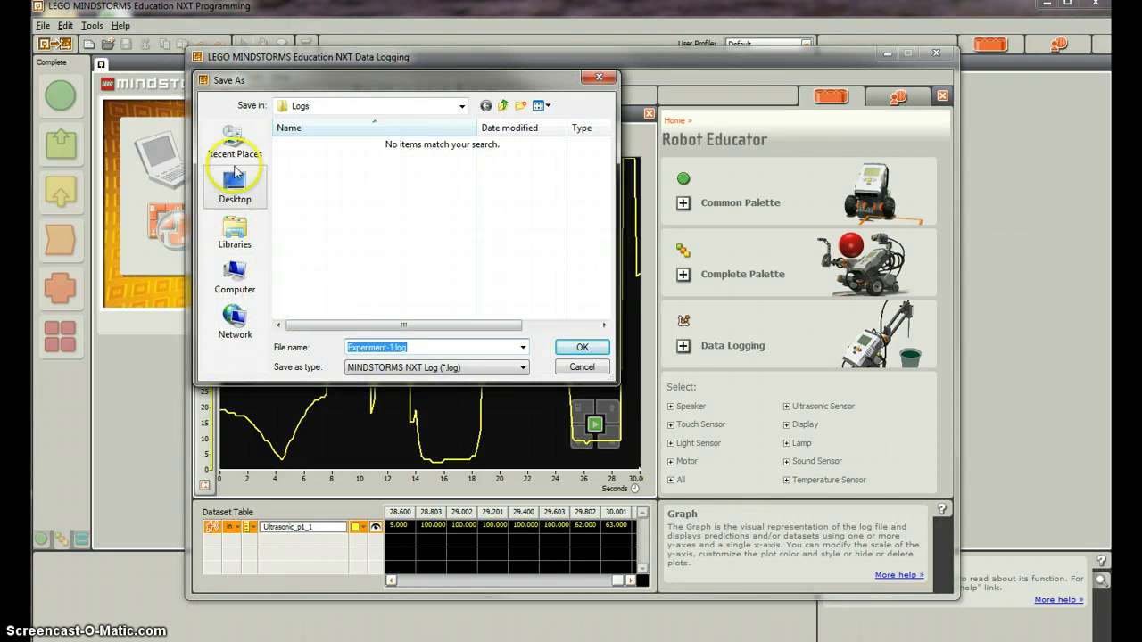
left_click(390, 347)
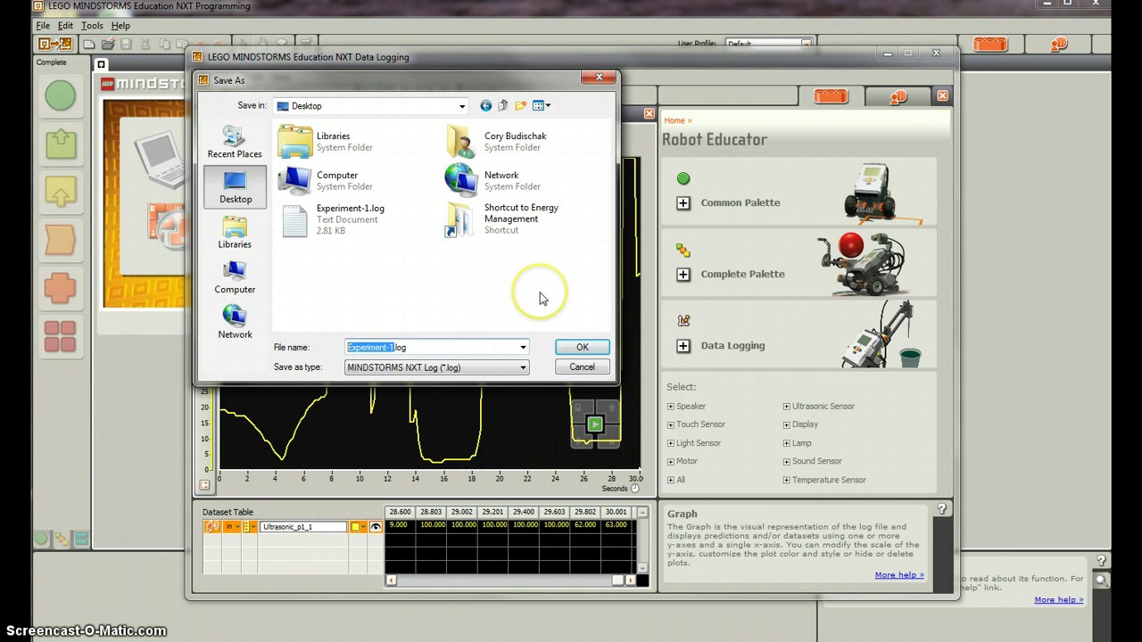
type("Ultra Datalogging")
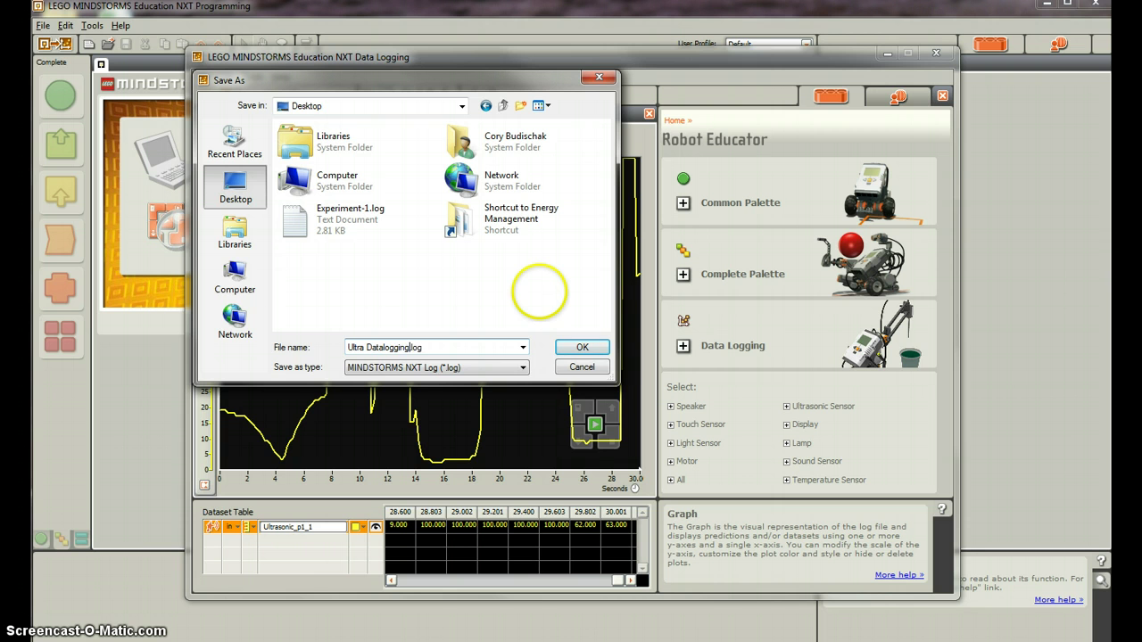
left_click(581, 349)
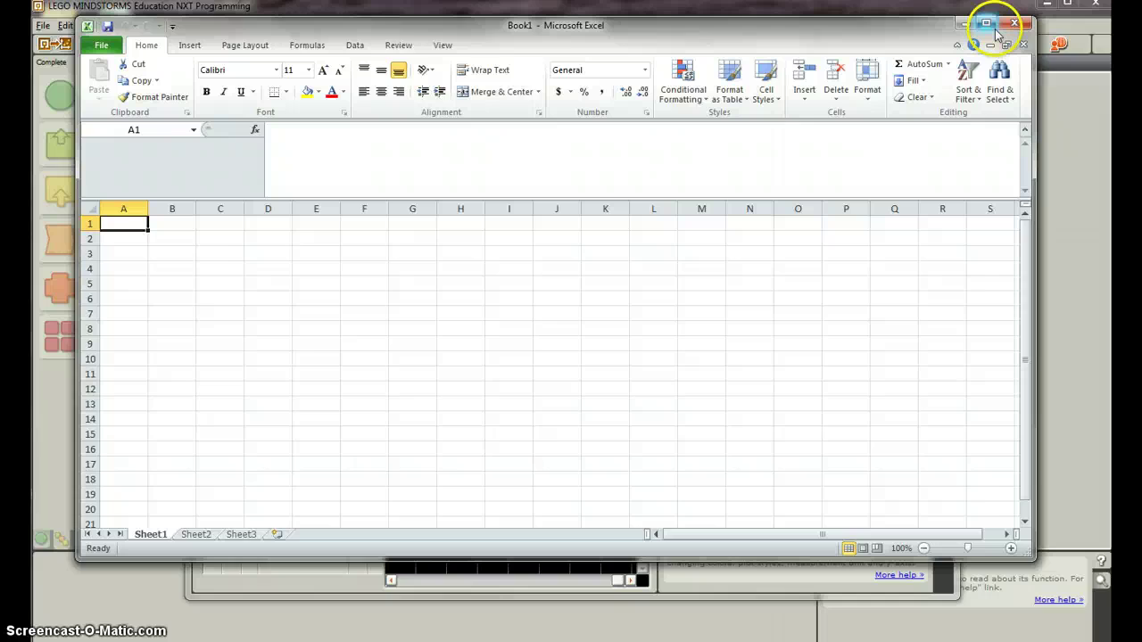
- Maximize the empty Book1 window and bring up the Data tab's external-data commands
left_click(992, 20)
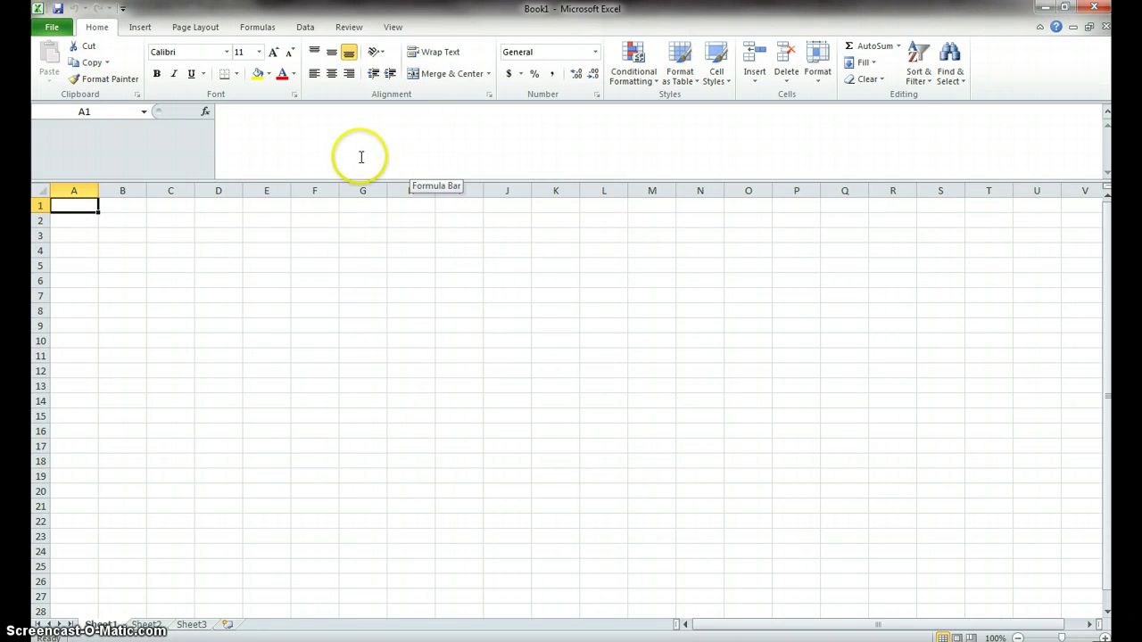
left_click(308, 29)
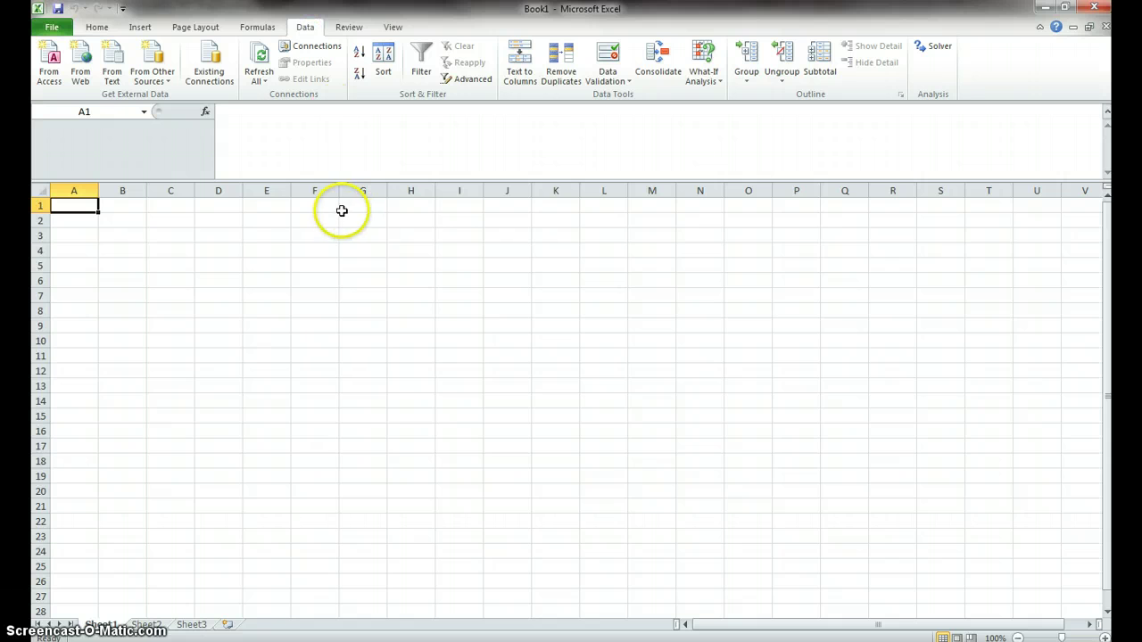
- Import Ultra Datalogging.log from the Desktop as a text file, showing All Files (*.*)
left_click(112, 64)
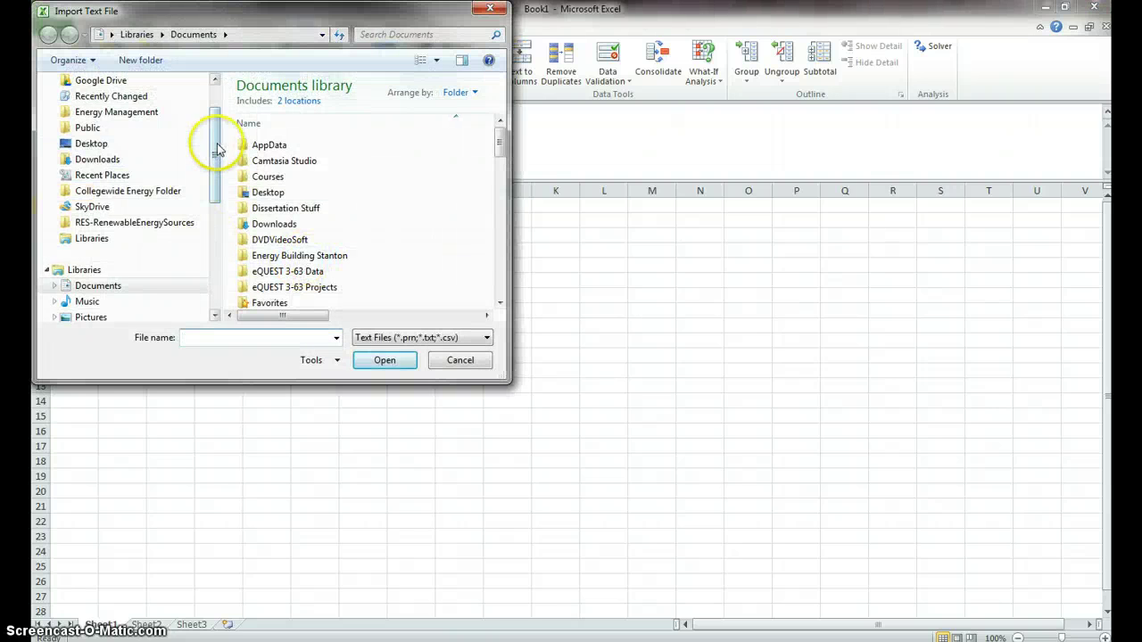
left_click(175, 148)
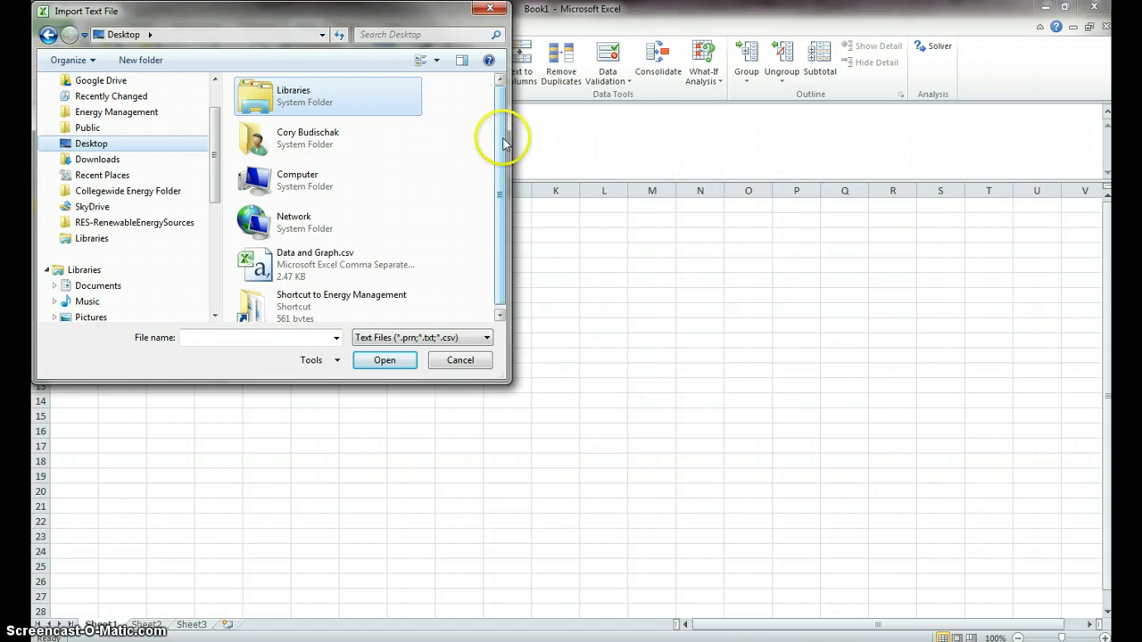
left_click(500, 317)
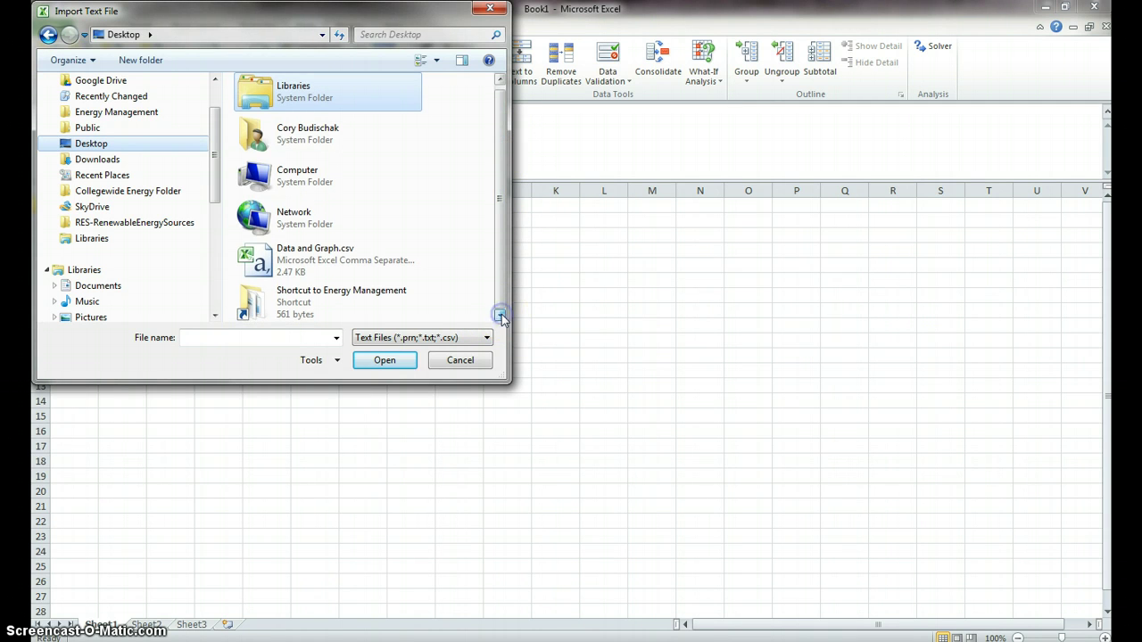
left_click_drag(501, 301, 505, 272)
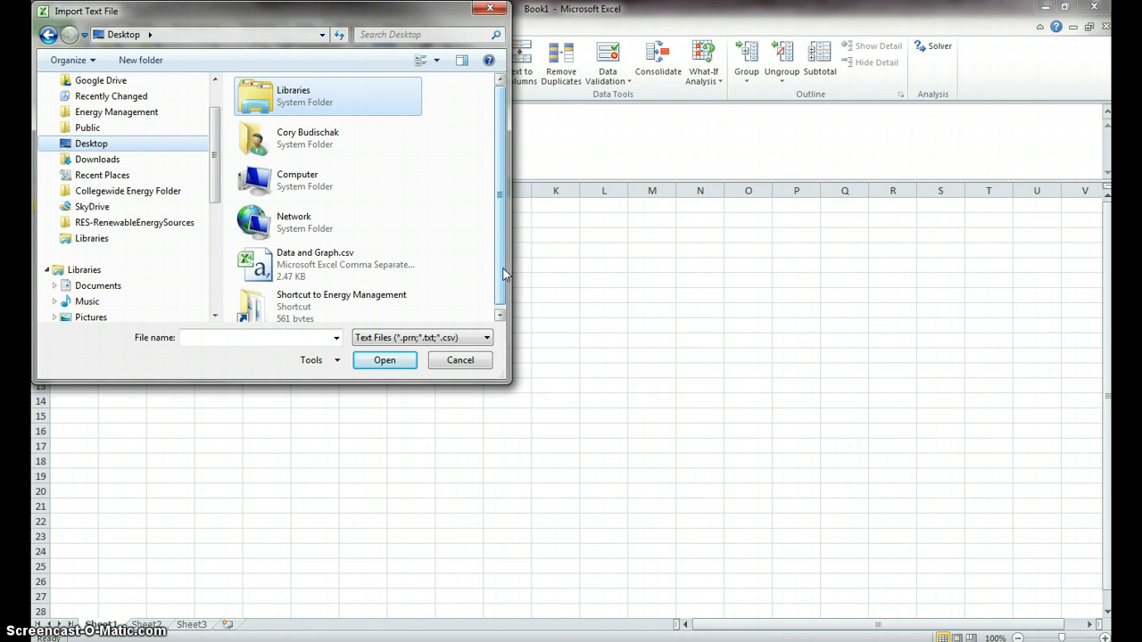
left_click(437, 340)
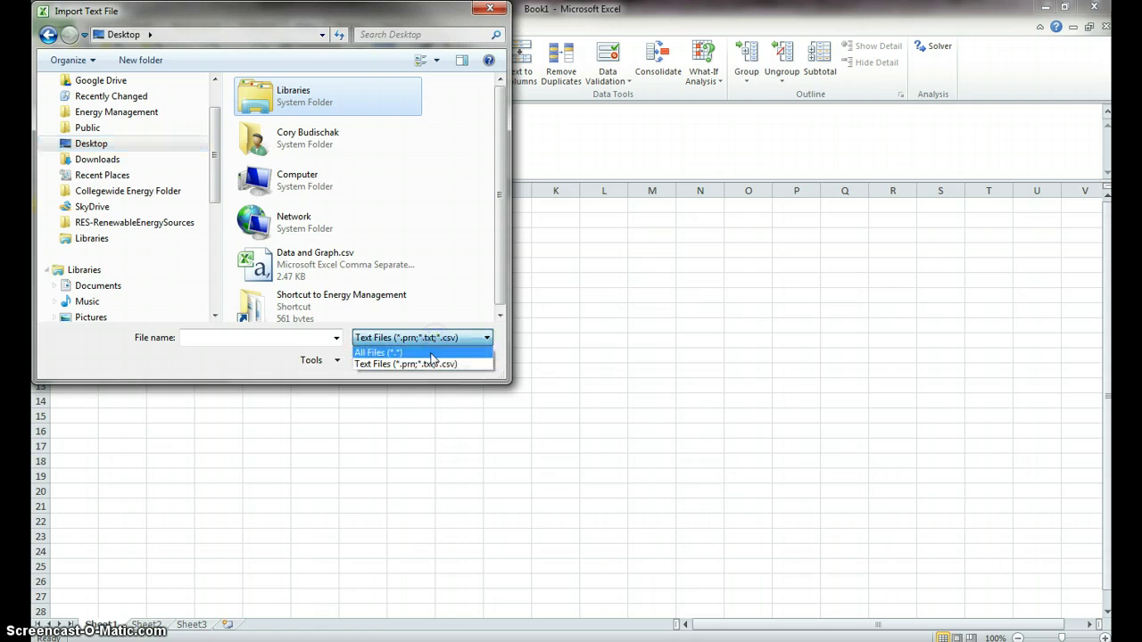
left_click(434, 350)
left_click_drag(499, 150, 504, 292)
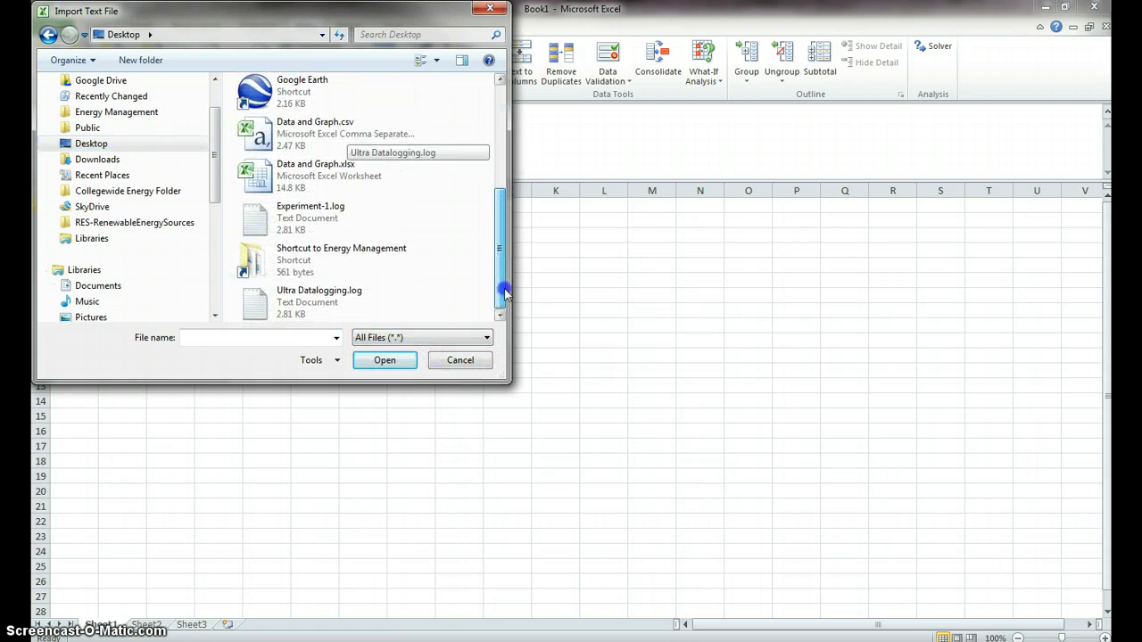
left_click(305, 303)
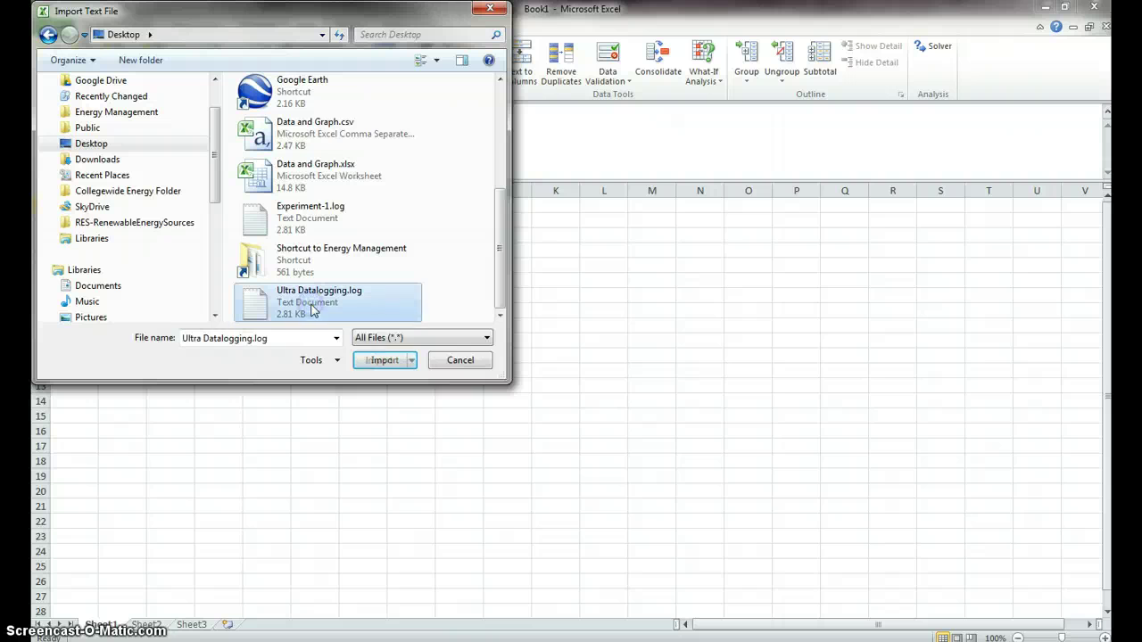
left_click(394, 361)
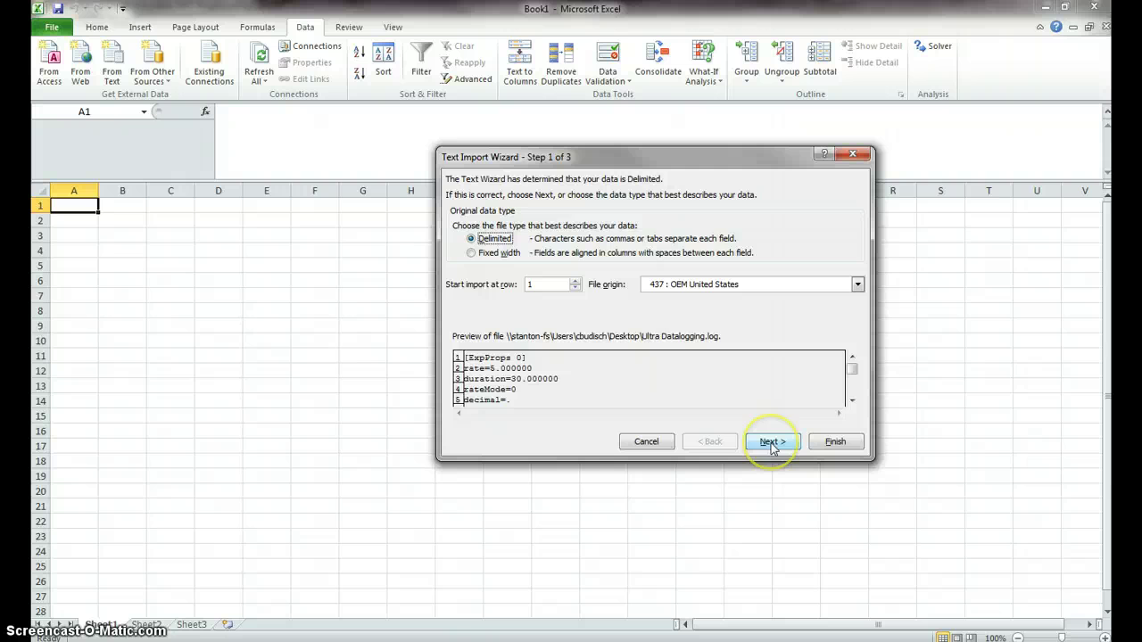
- Keep Tab as the delimiter, scroll the Time and Ultrasonic_p1_1 preview, and finish the wizard
left_click(772, 443)
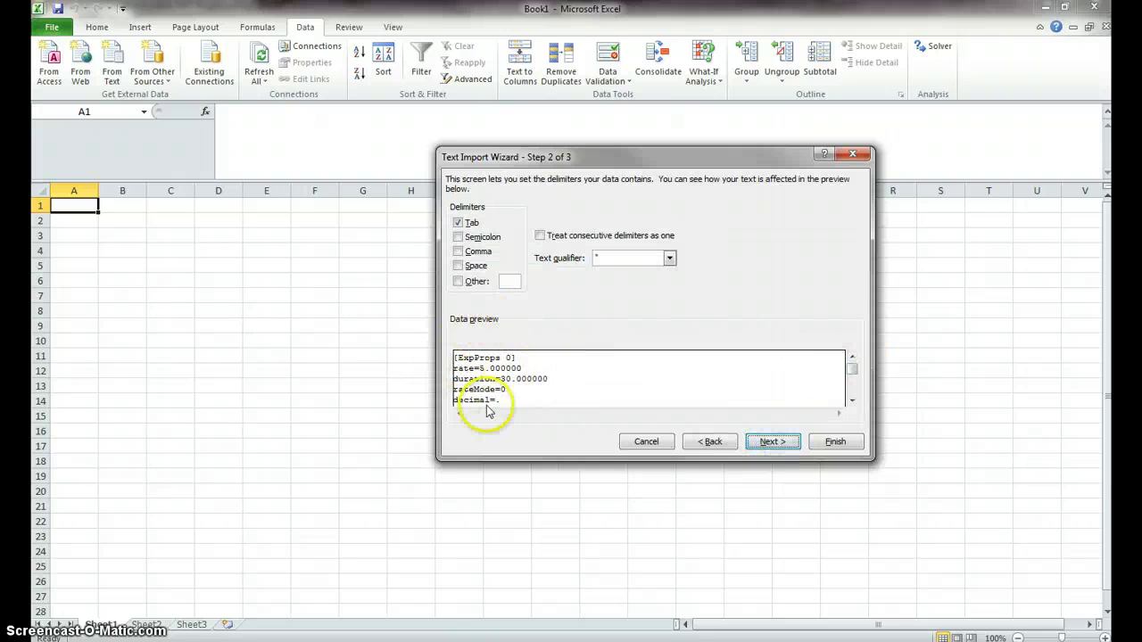
left_click(851, 400)
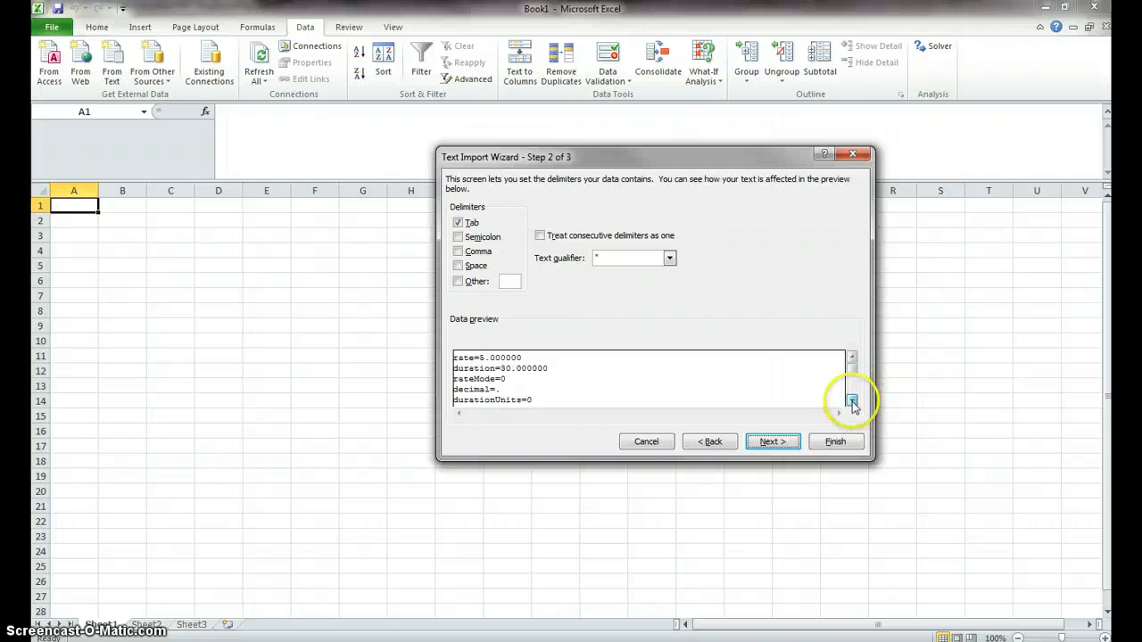
left_click(852, 400)
left_click(852, 401)
left_click(852, 402)
left_click(852, 401)
left_click(852, 401)
left_click(851, 402)
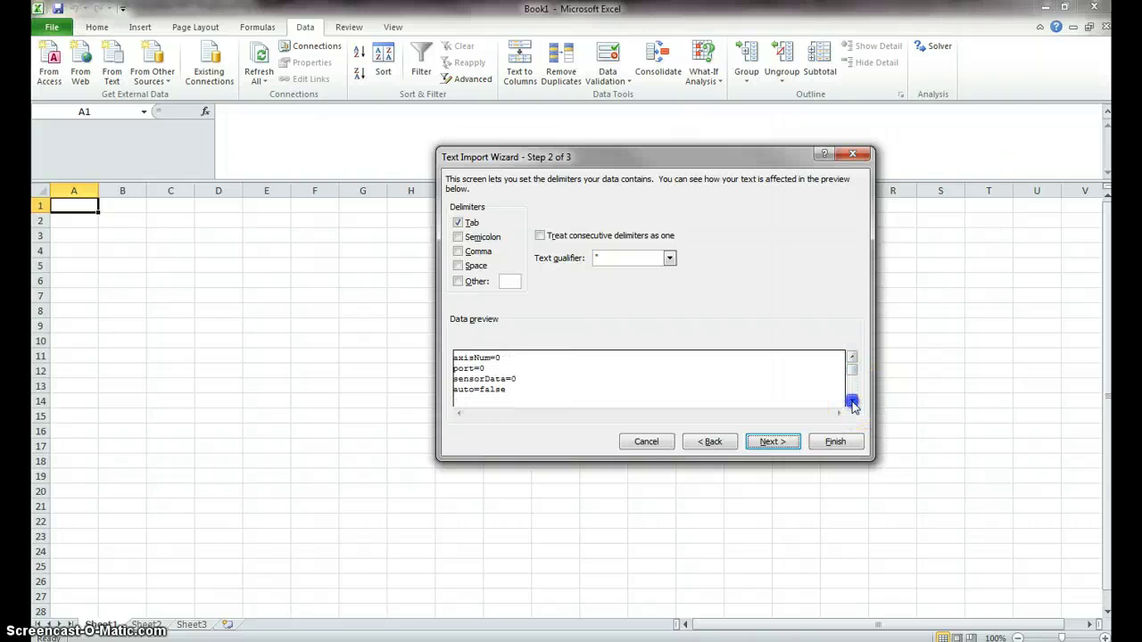
left_click(852, 402)
left_click(852, 401)
left_click(852, 402)
left_click(852, 402)
left_click(852, 401)
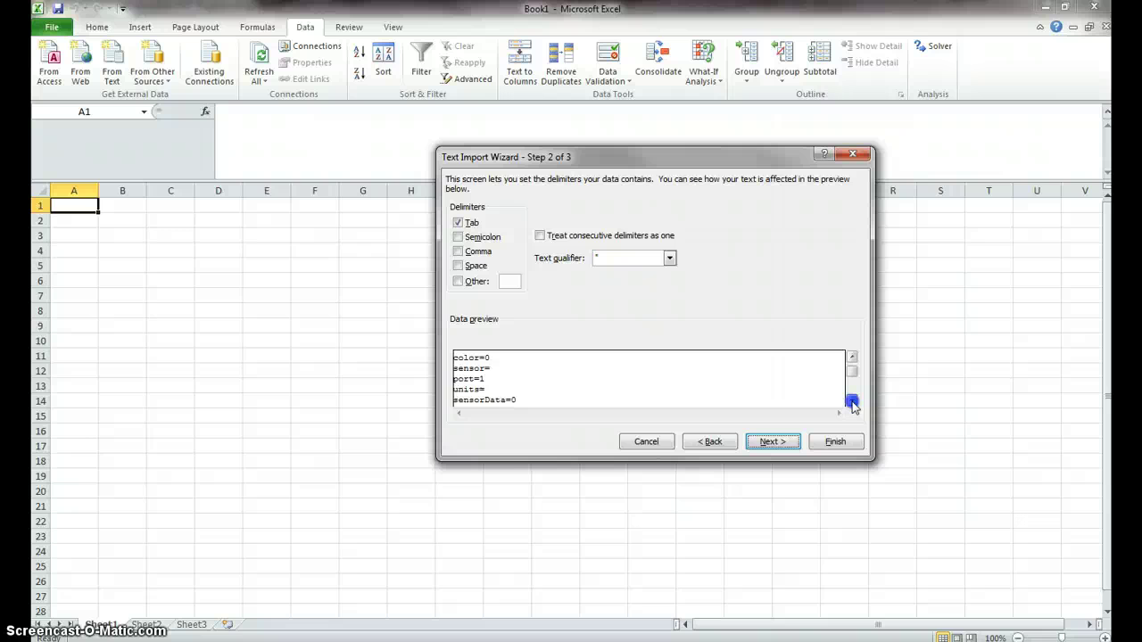
left_click(852, 401)
left_click(852, 401)
left_click(852, 402)
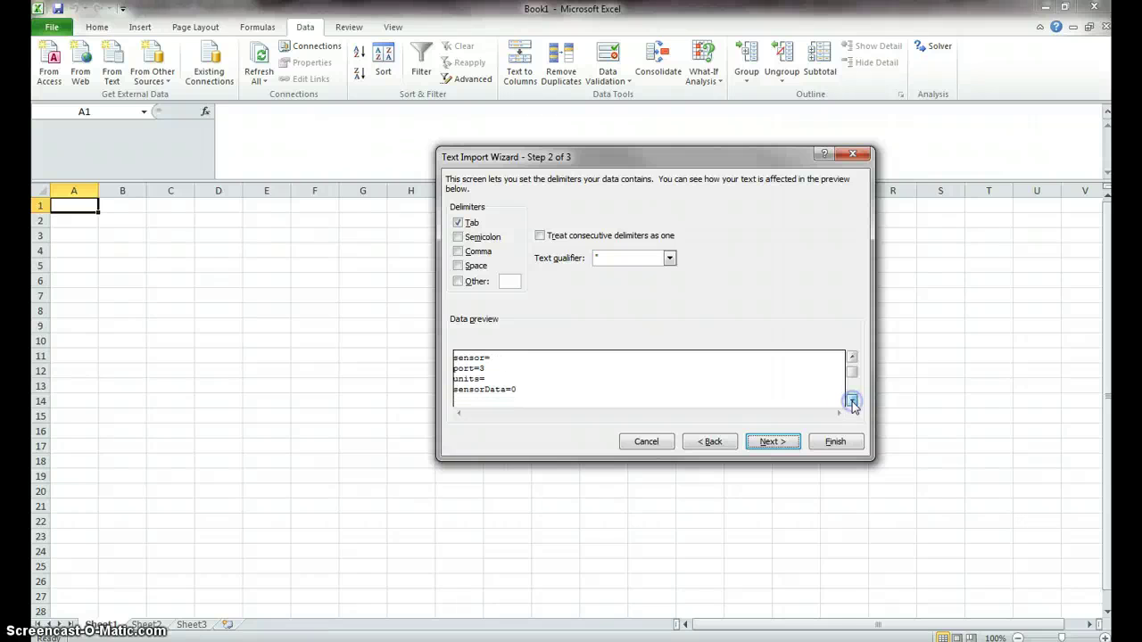
left_click(852, 401)
left_click(852, 401)
left_click(852, 402)
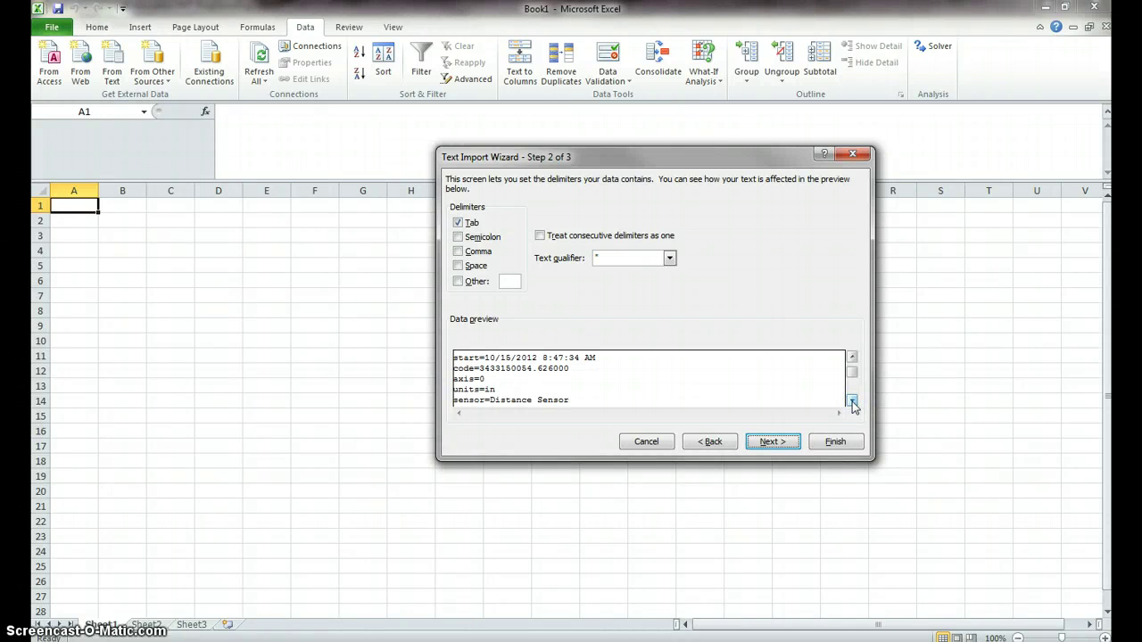
left_click(852, 402)
left_click(852, 402)
left_click(852, 402)
left_click(852, 401)
left_click(852, 402)
left_click(852, 402)
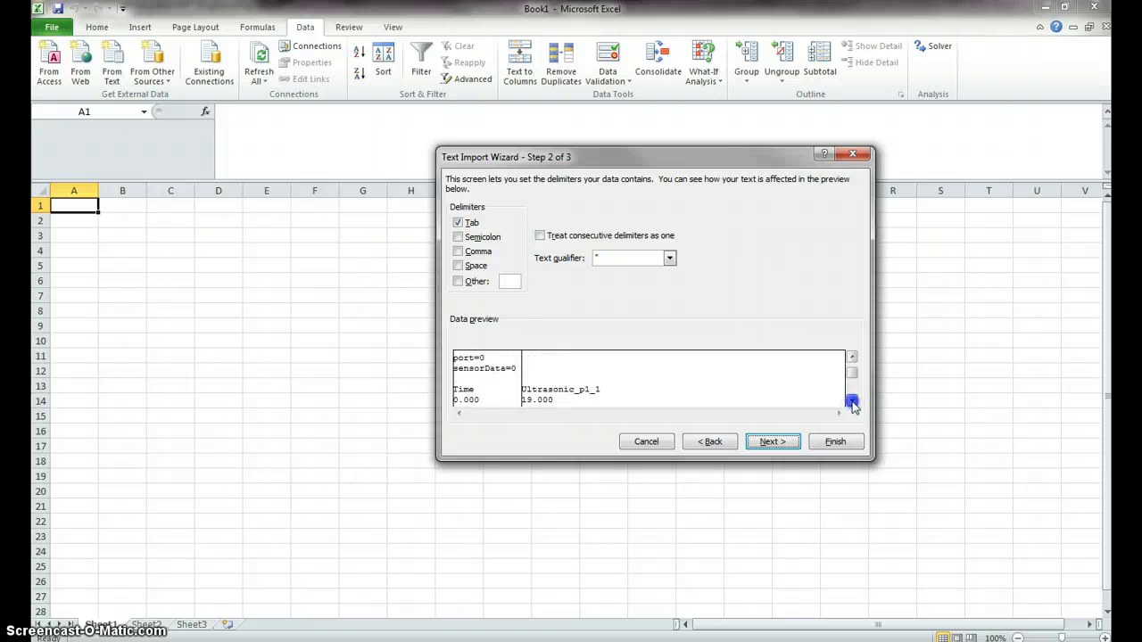
left_click(852, 402)
left_click(852, 401)
left_click(852, 402)
left_click(486, 361)
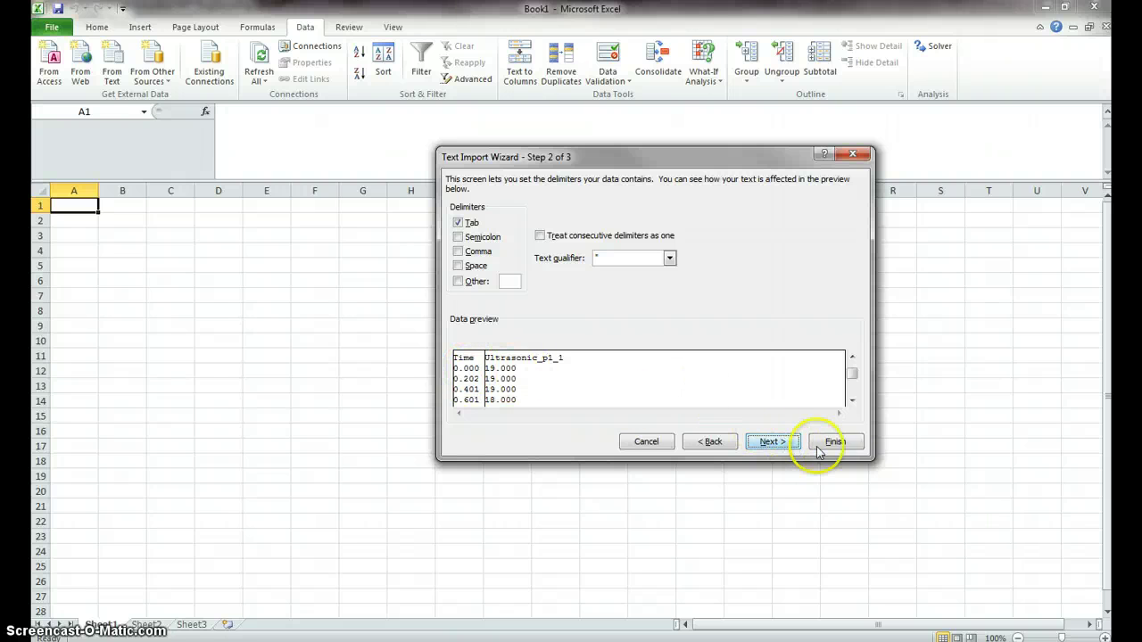
- Place the imported data at cell A1 and inspect the first readings in A59 and B59
left_click(836, 442)
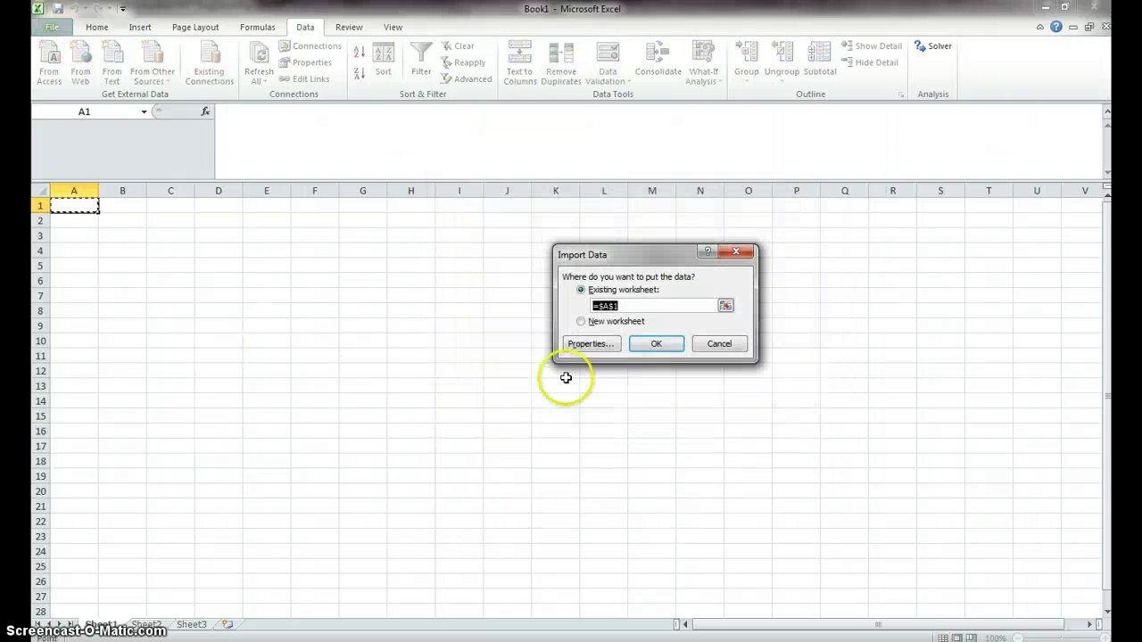
left_click(656, 344)
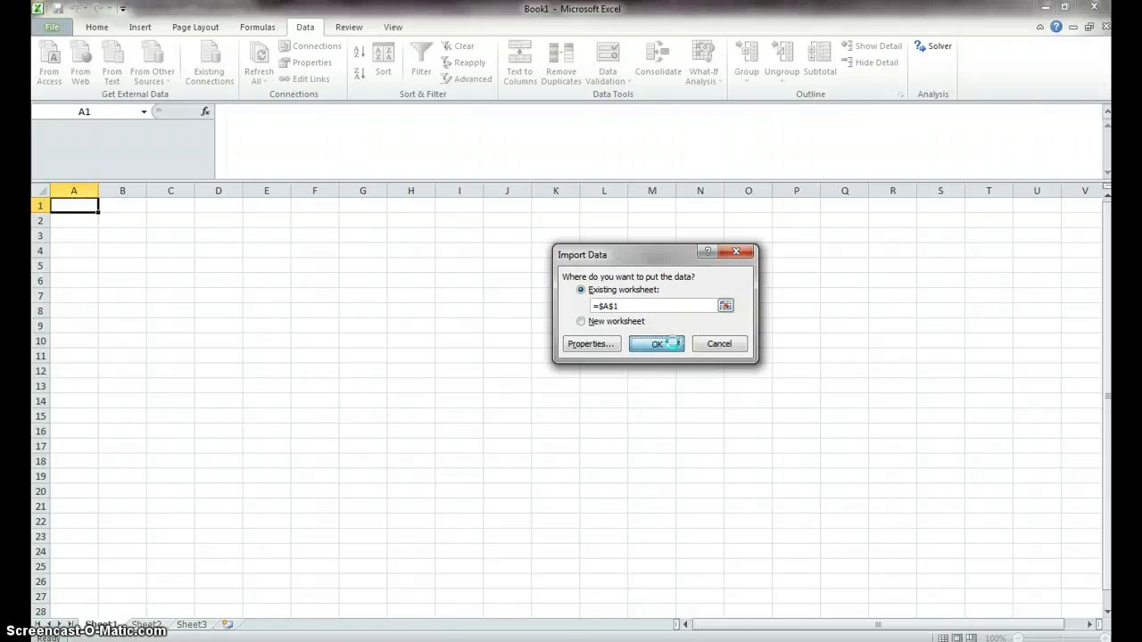
scroll(191, 365, "down", 18)
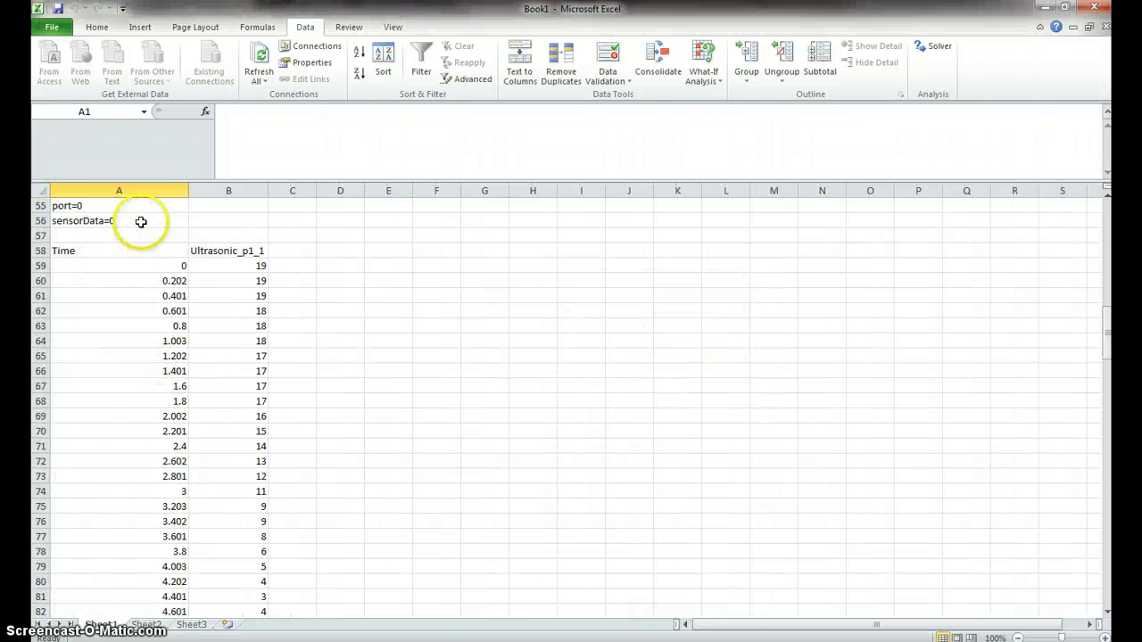
left_click(143, 265)
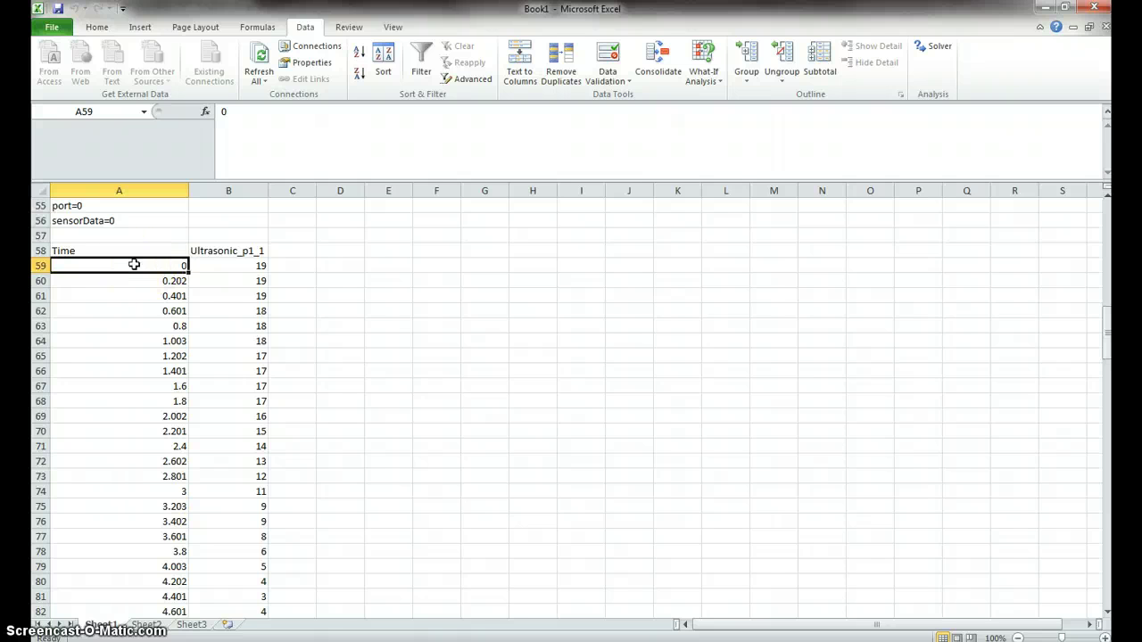
left_click(256, 266)
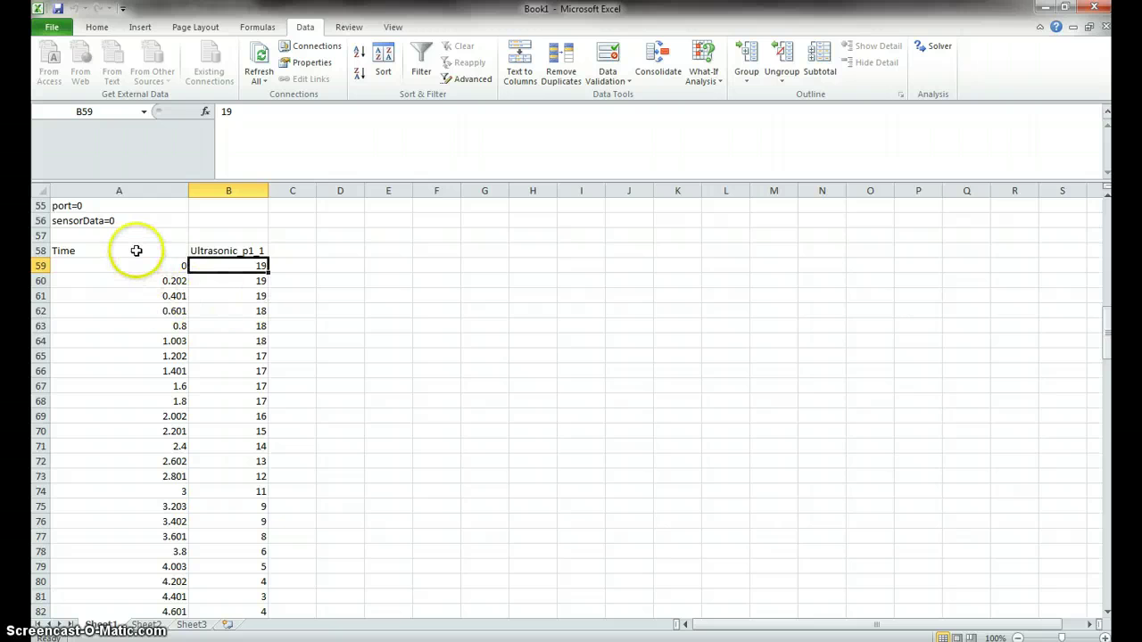
- Select both data columns from A58 and insert a Scatter with Straight Lines and Markers chart
left_click_drag(136, 250, 241, 591)
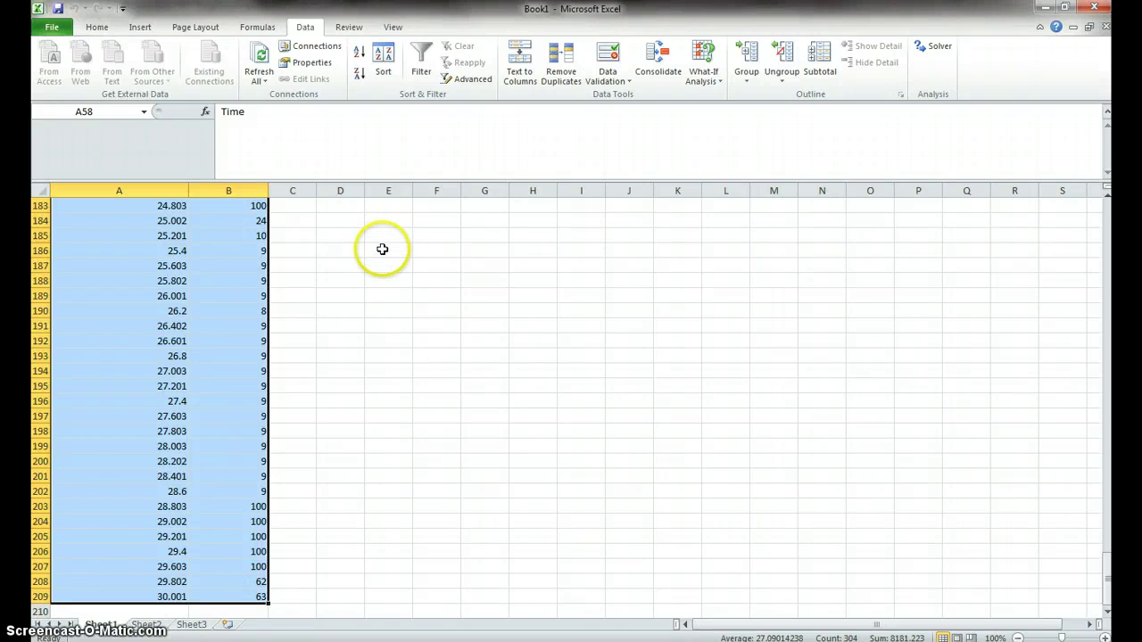
left_click(138, 27)
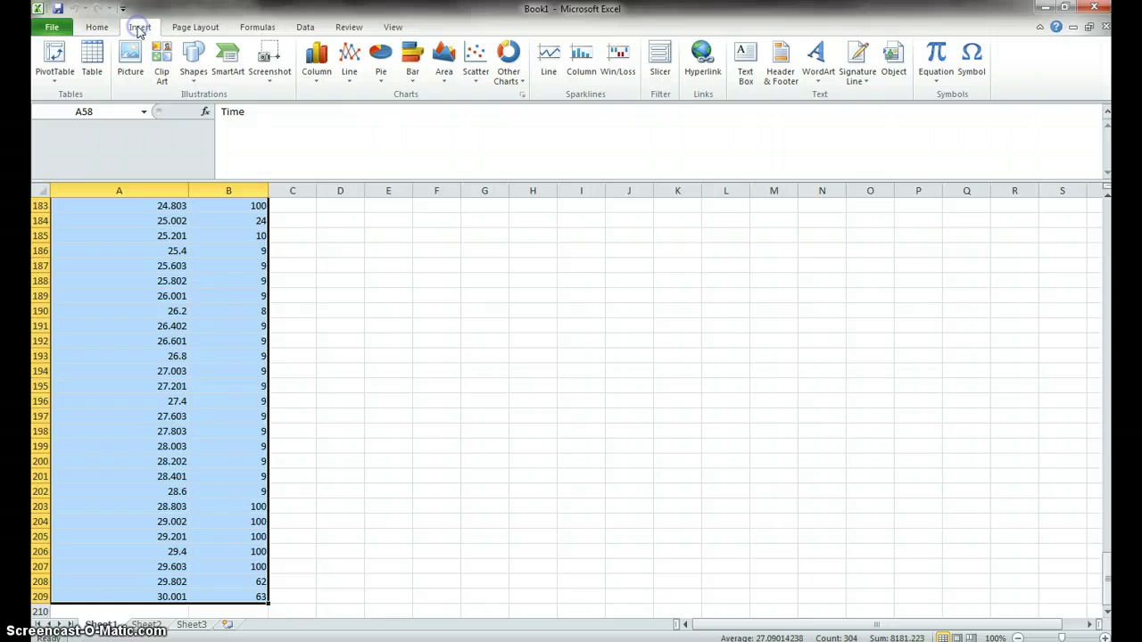
left_click(475, 73)
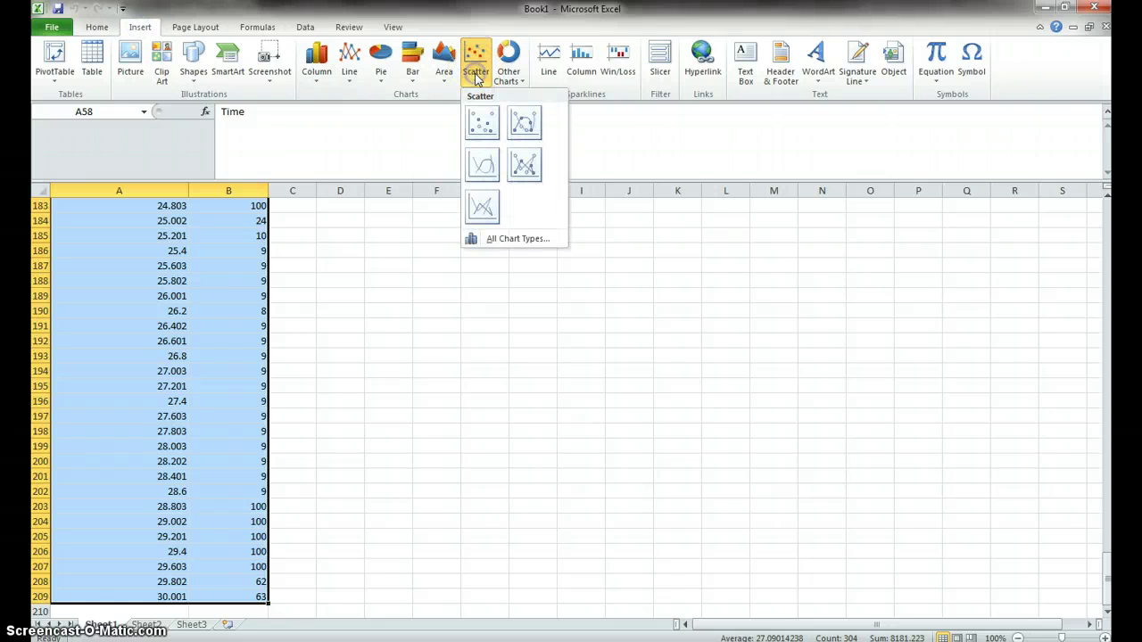
left_click(526, 169)
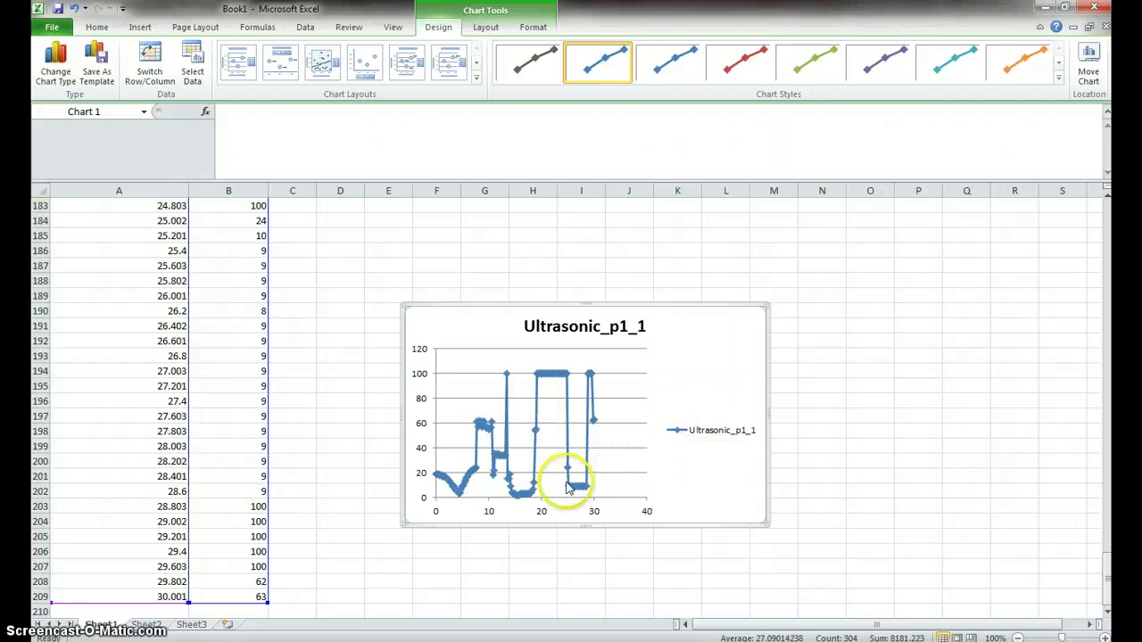
mouse_move(419, 639)
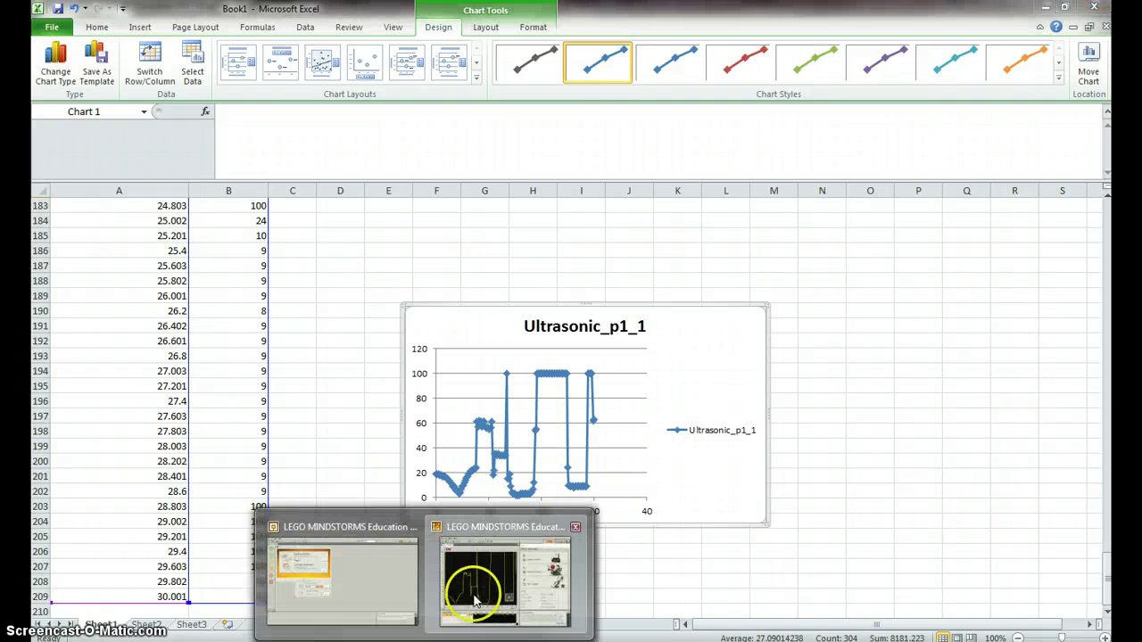
left_click(459, 531)
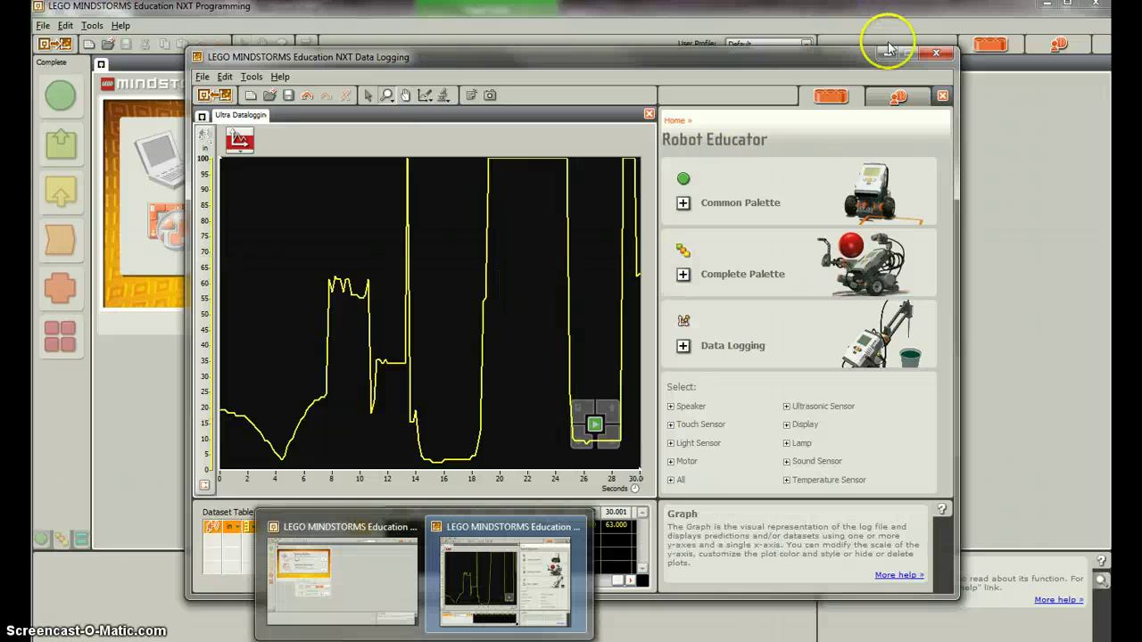
left_click(1045, 3)
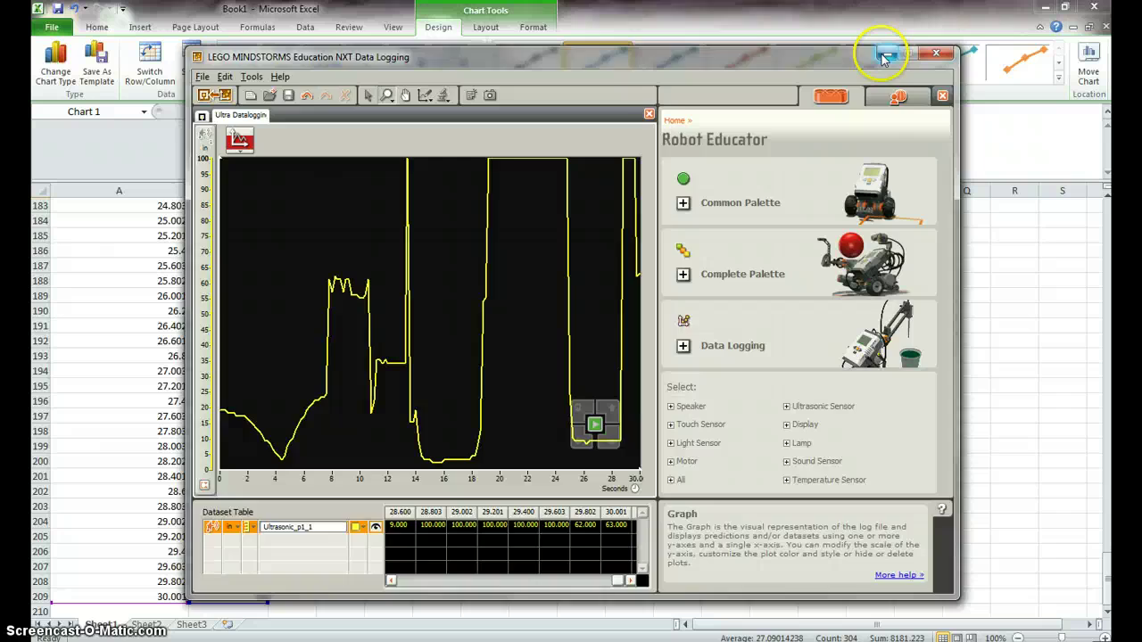
left_click(946, 51)
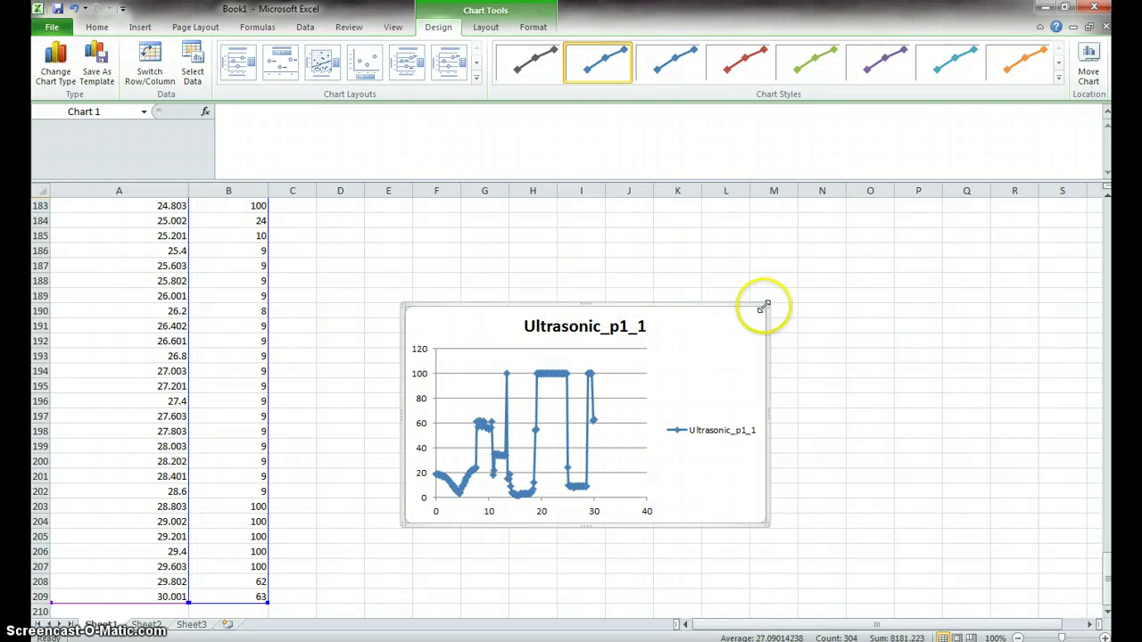
- Enlarge the chart and retitle it 'Simple Ultrasonic Datalogging'
left_click_drag(759, 306, 936, 213)
left_click(652, 234)
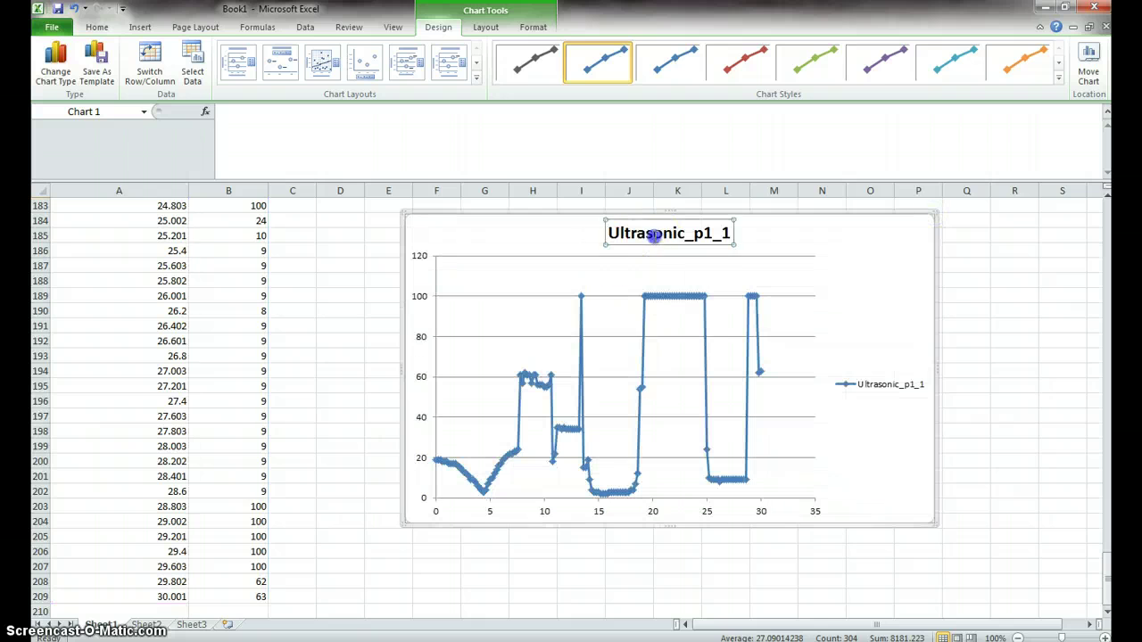
left_click_drag(720, 233, 555, 238)
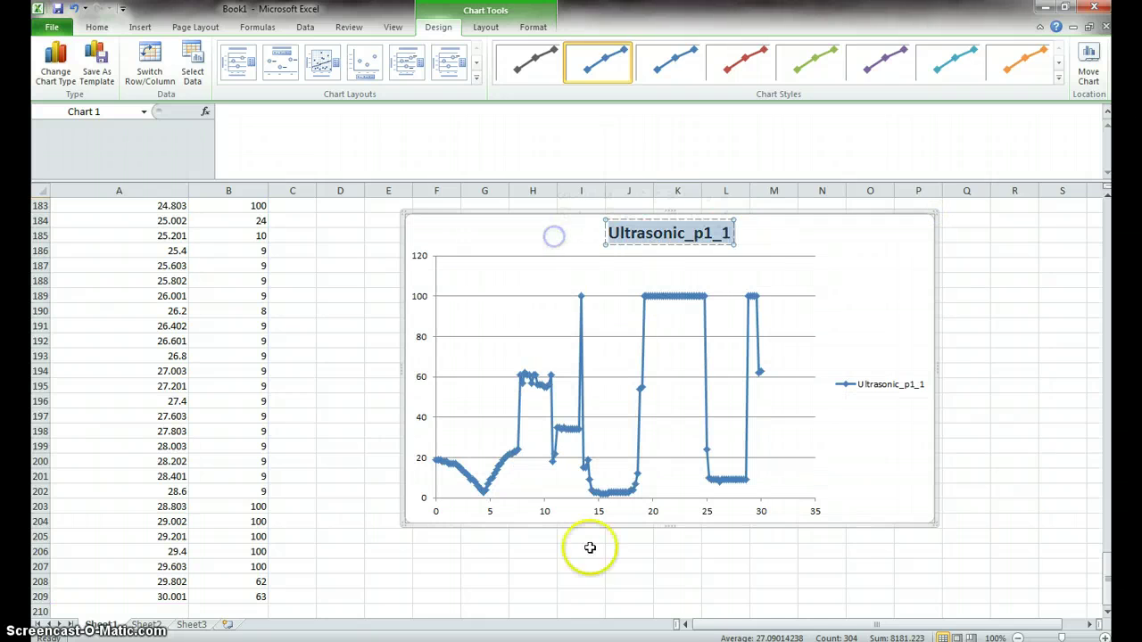
type("Simpl")
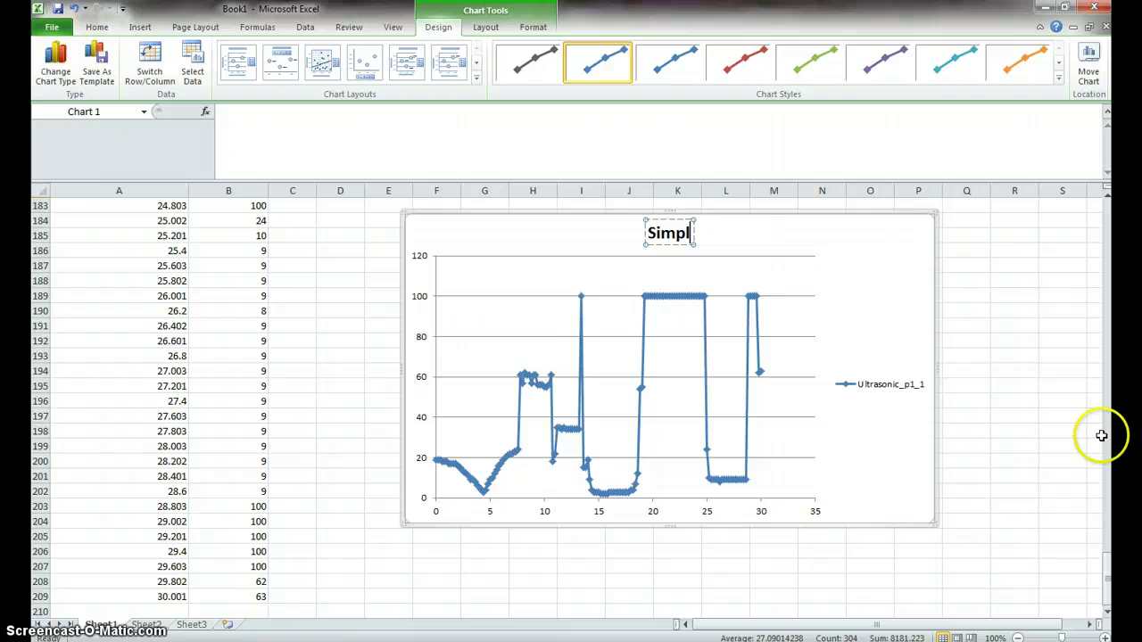
type("e Ultrasonic")
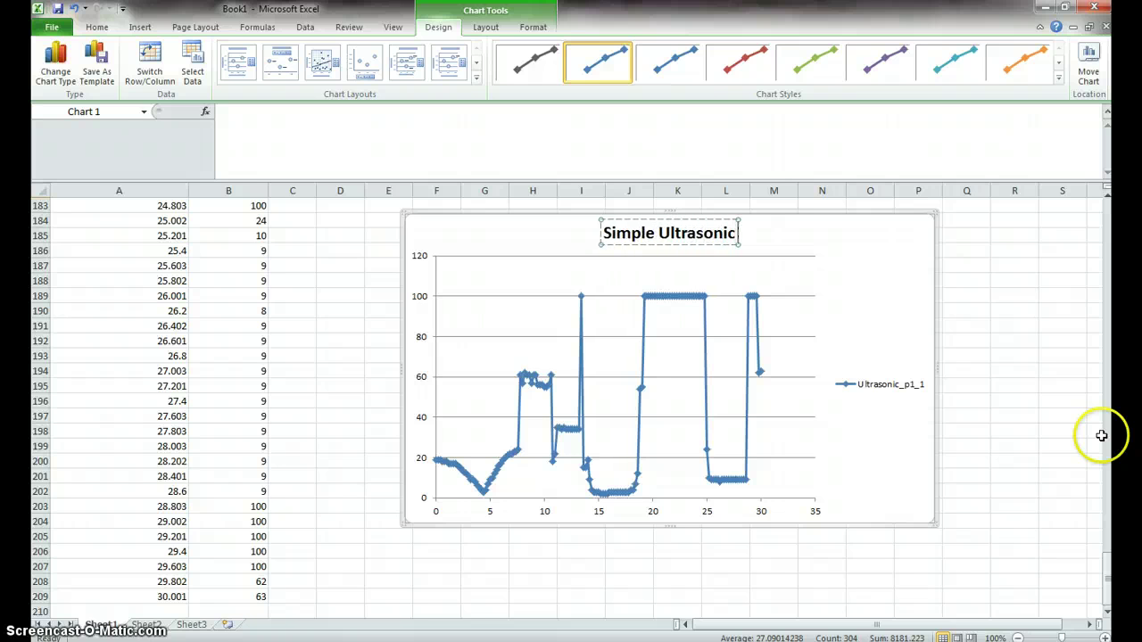
type(" Datalogging")
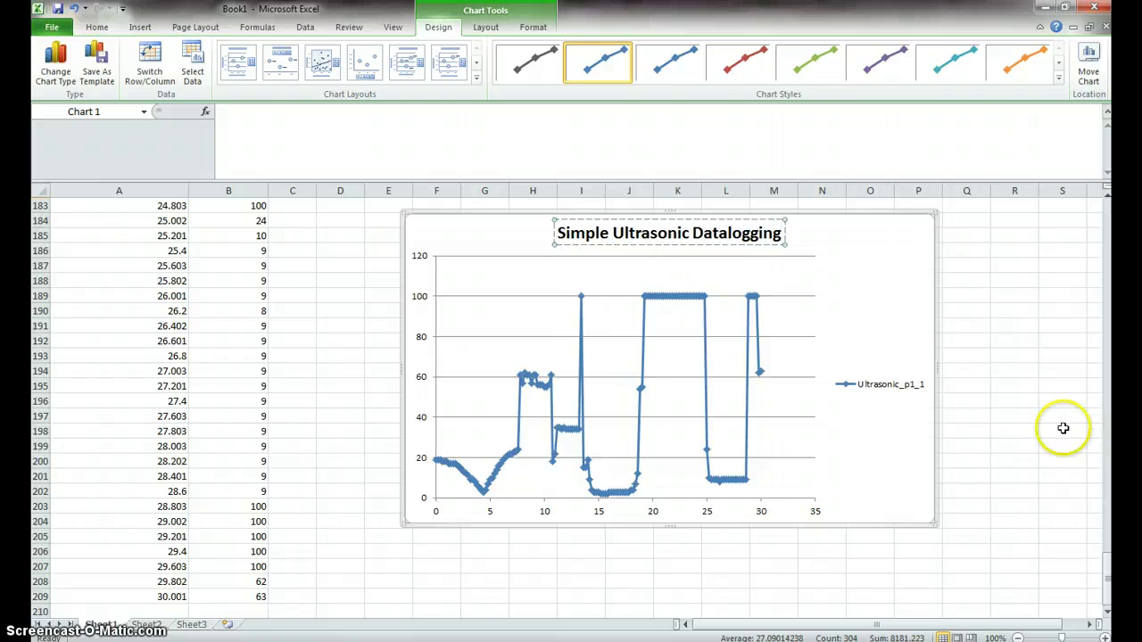
- Delete the chart legend
left_click(1059, 401)
left_click(888, 385)
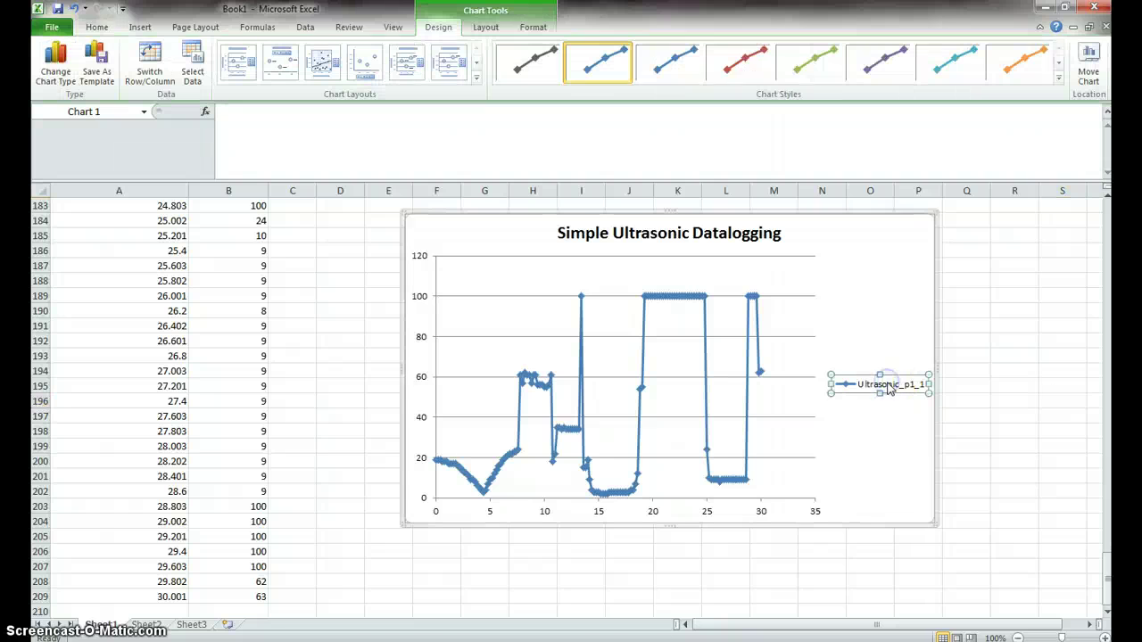
key("Delete")
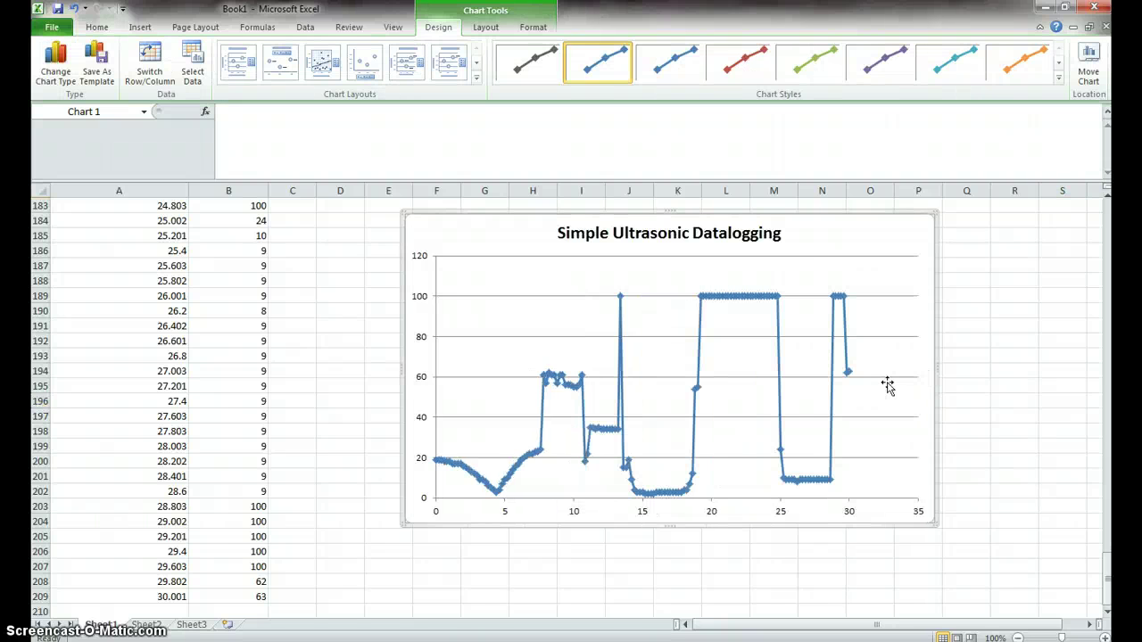
- Add a horizontal axis title below the axis and type a first version of its text
left_click(488, 28)
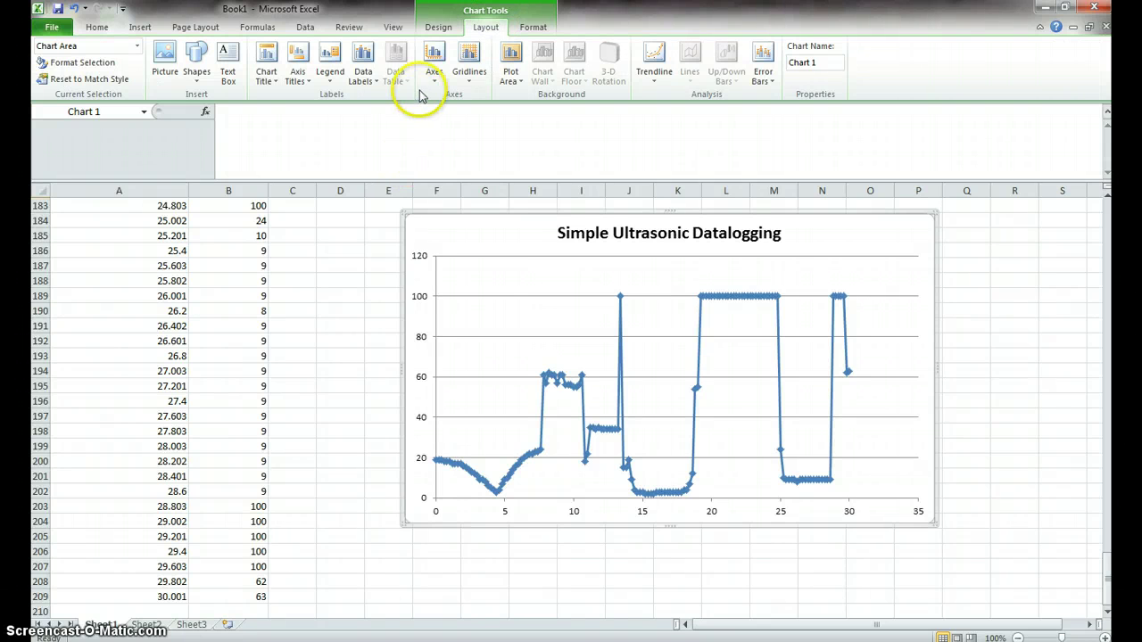
left_click(298, 77)
mouse_move(357, 98)
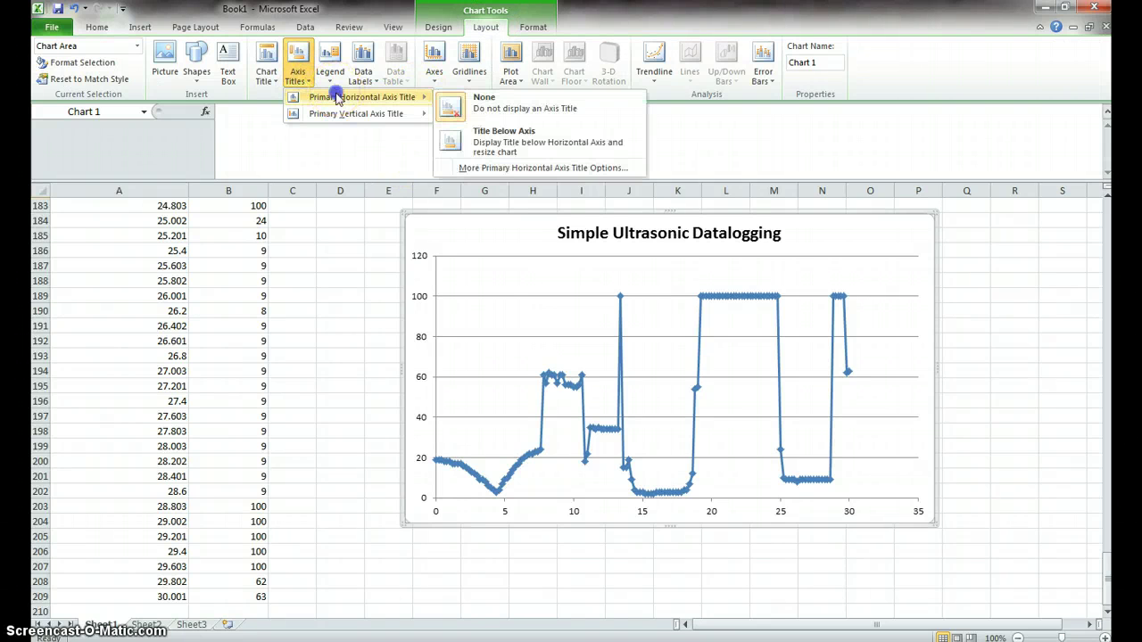
left_click(493, 157)
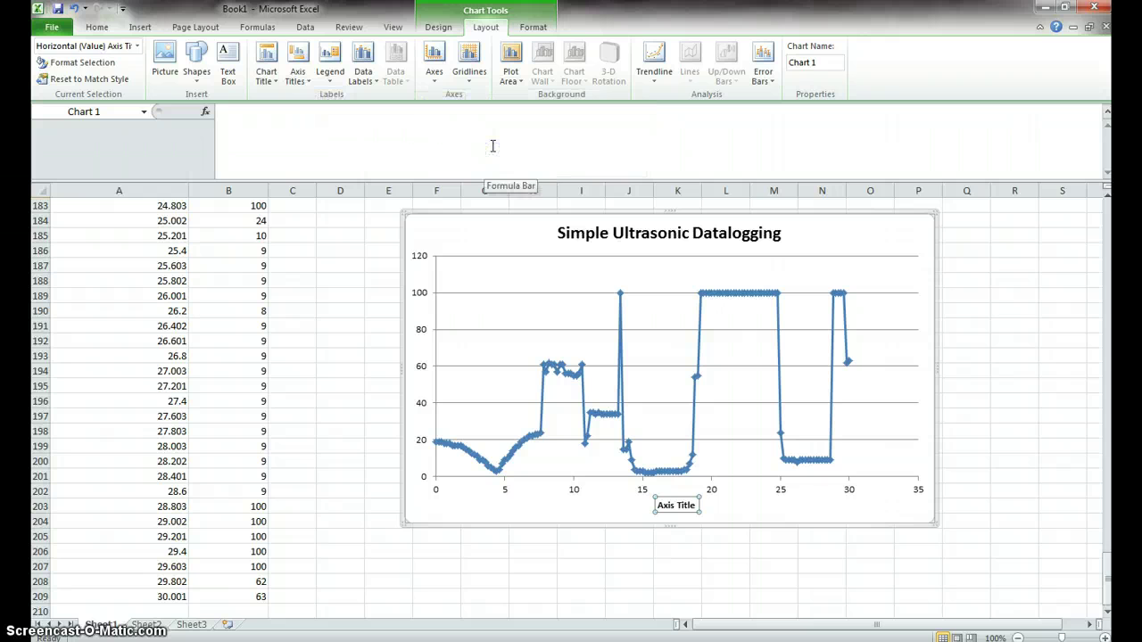
type("Distance from Sensor (inches")
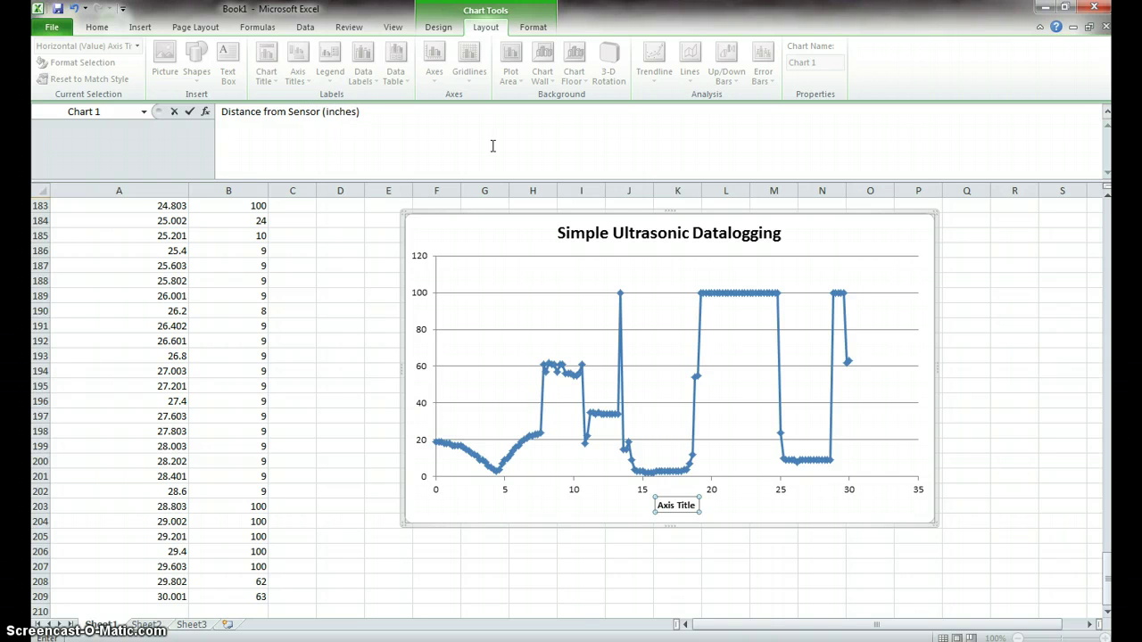
left_click(369, 387)
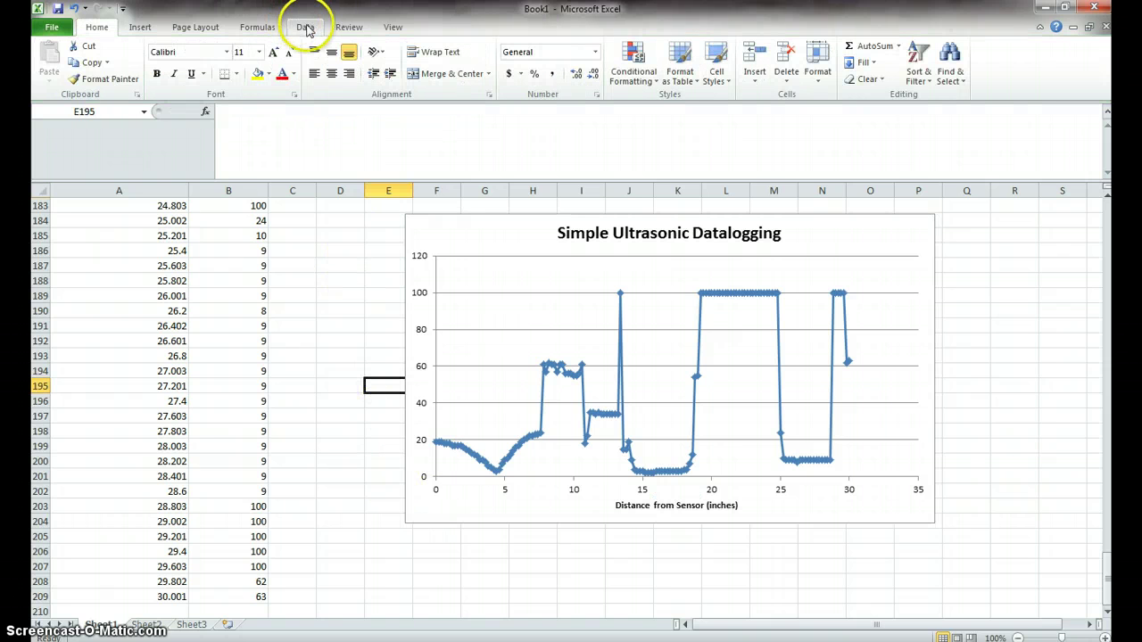
- Reselect the chart and open, then close, the horizontal axis title formatting unchanged
left_click(540, 323)
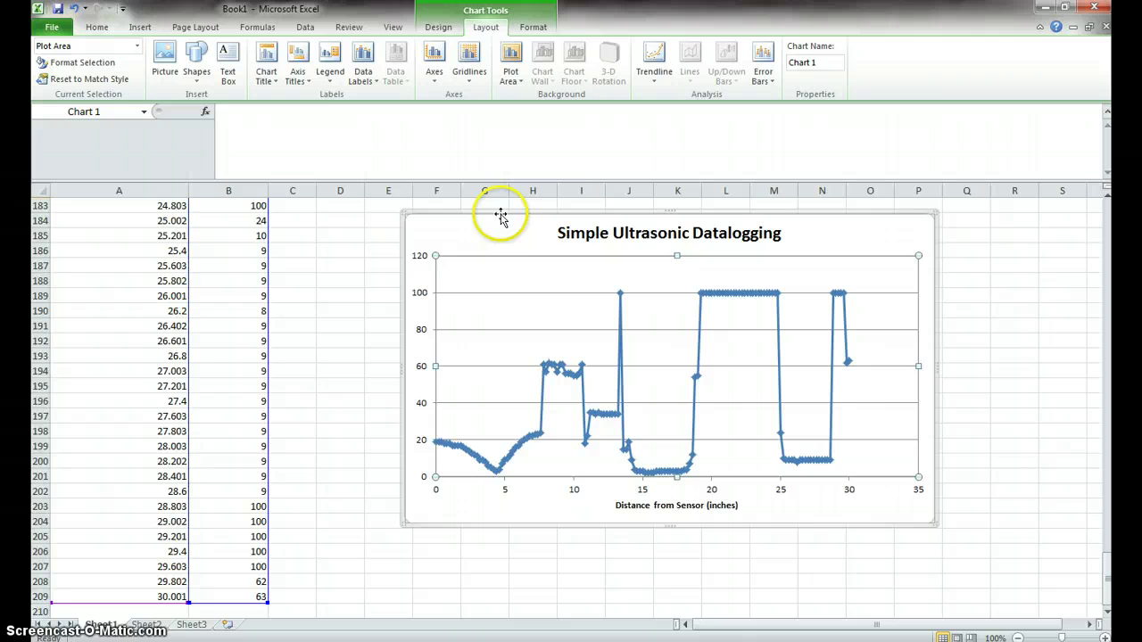
left_click(502, 217)
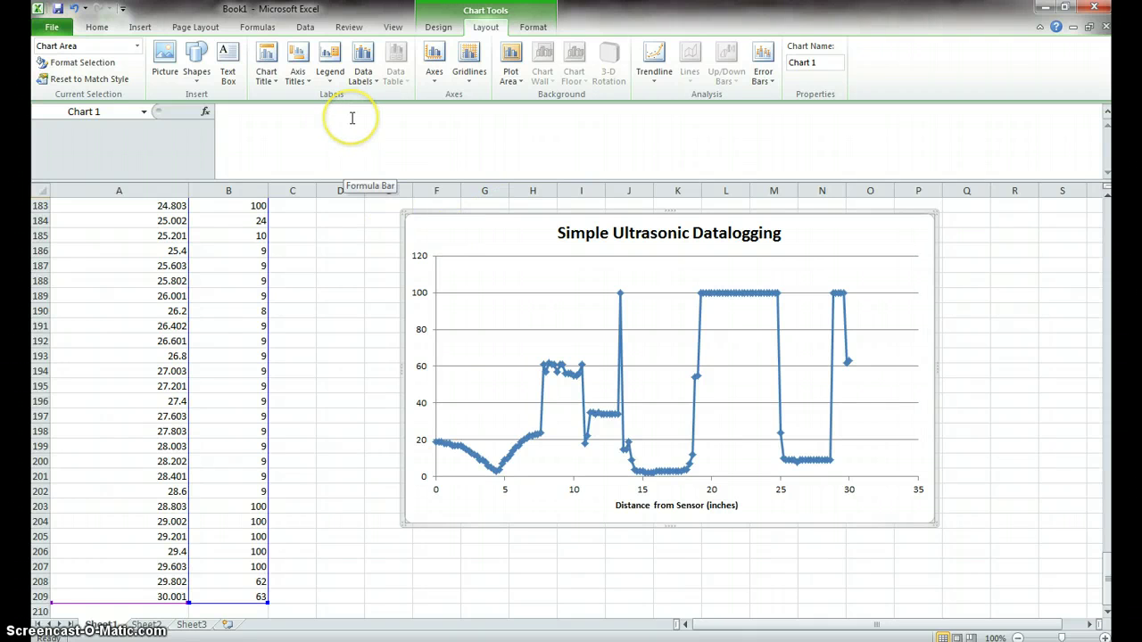
double_click(704, 506)
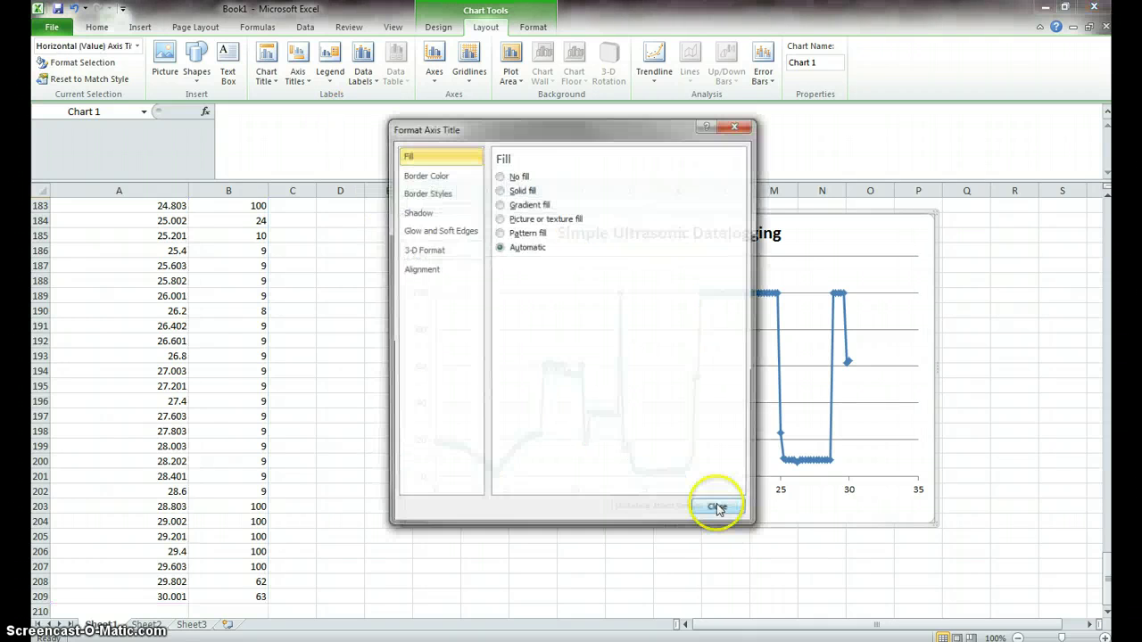
left_click(718, 507)
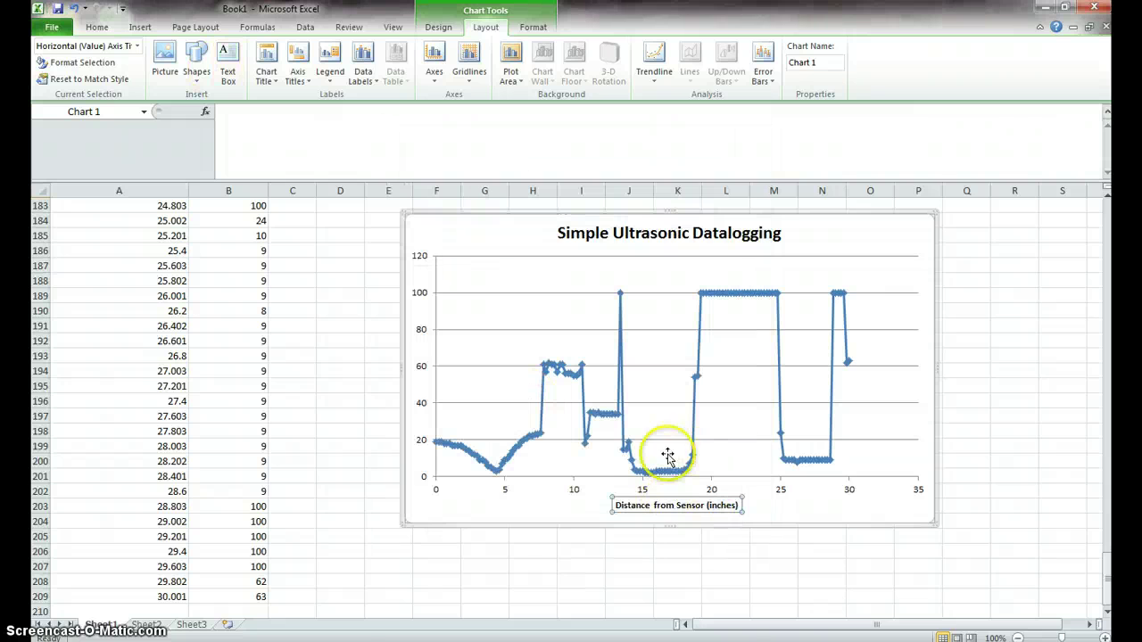
- Reapply the below-axis title and replace its text with 'Time from start (seconds)'
left_click(305, 80)
mouse_move(357, 96)
left_click(550, 138)
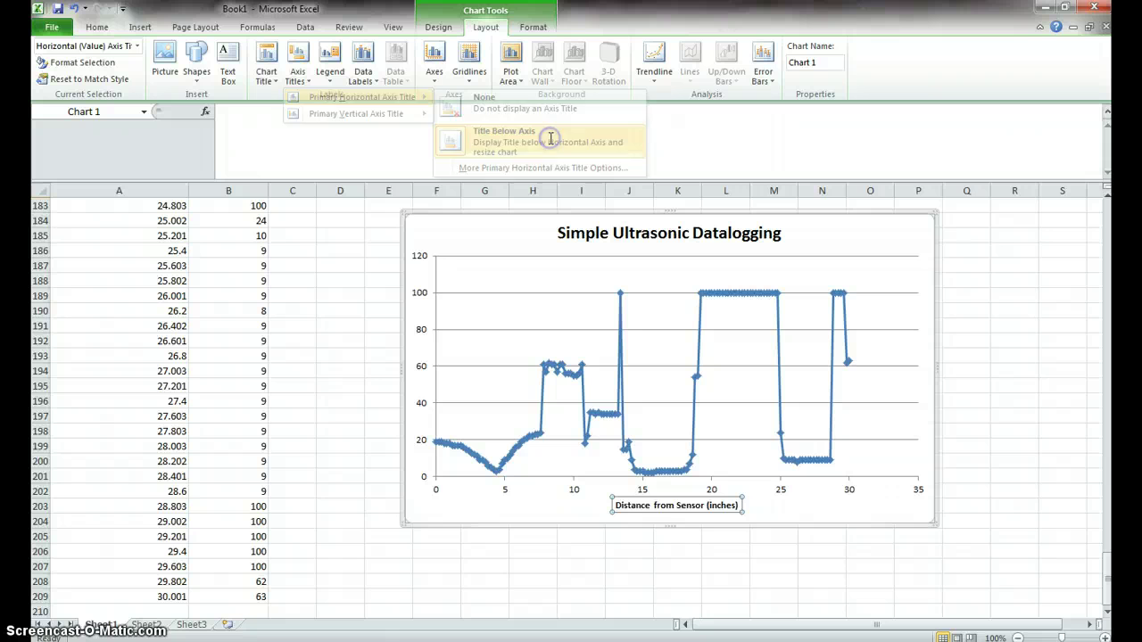
double_click(690, 505)
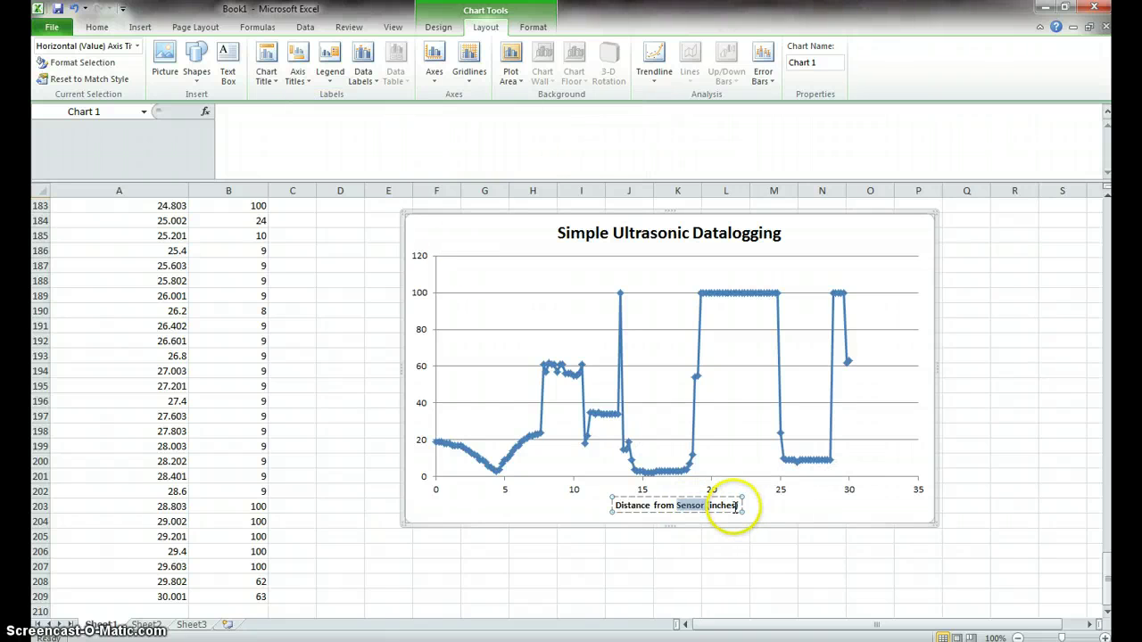
left_click_drag(739, 505, 610, 504)
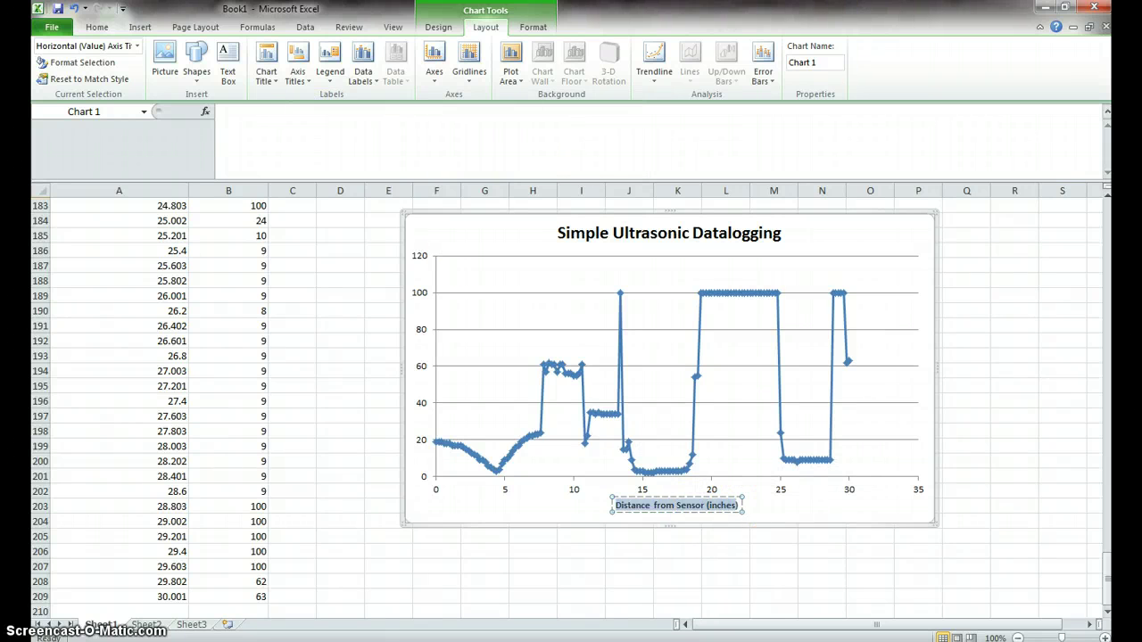
type("Tim")
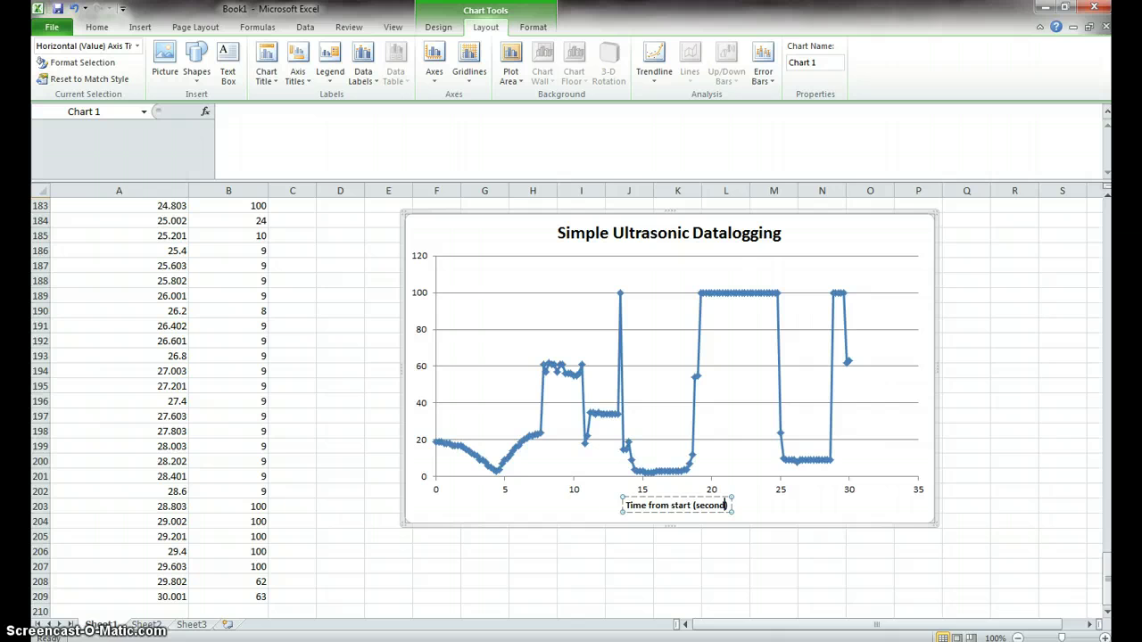
- Give the vertical axis a vertical-text title reading 'Distance from Sensor (inches)'
left_click(428, 236)
left_click(298, 71)
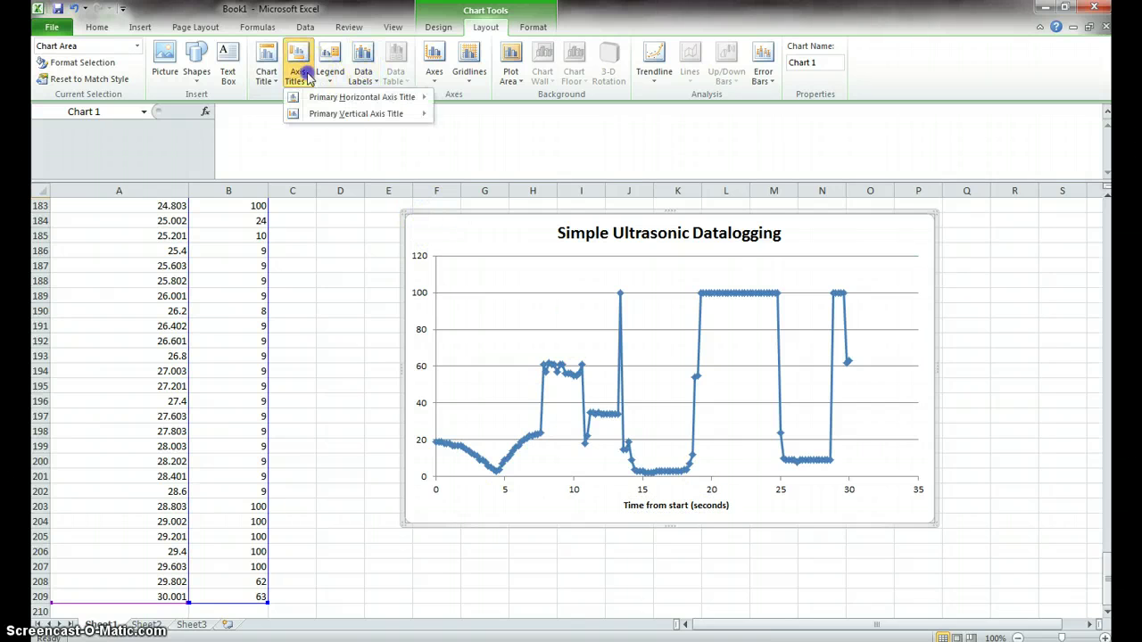
mouse_move(335, 118)
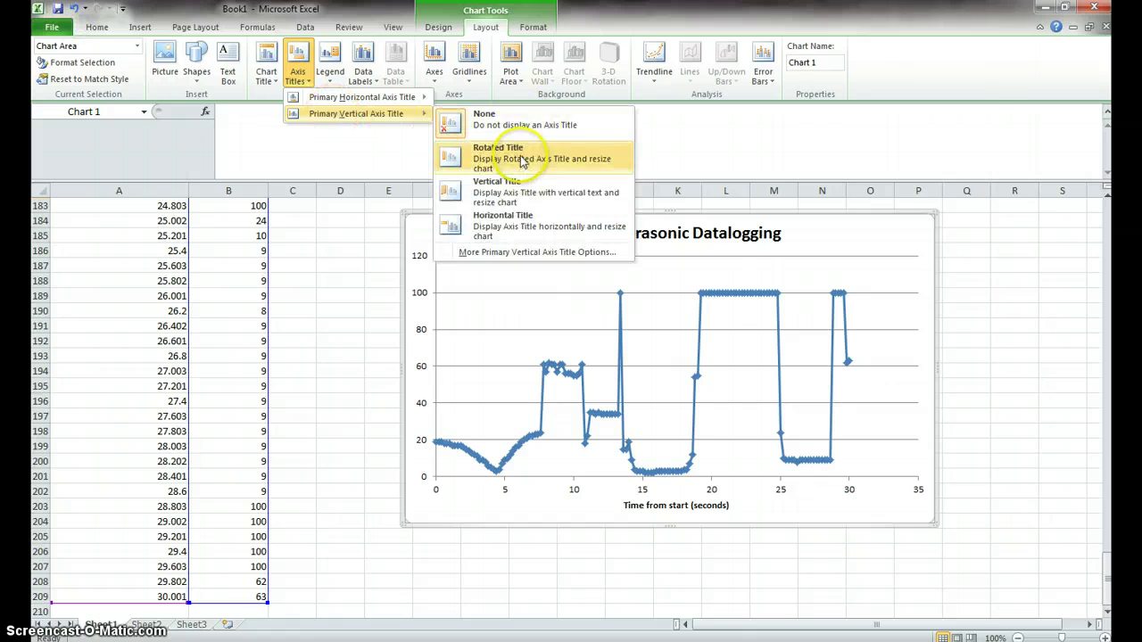
left_click(505, 212)
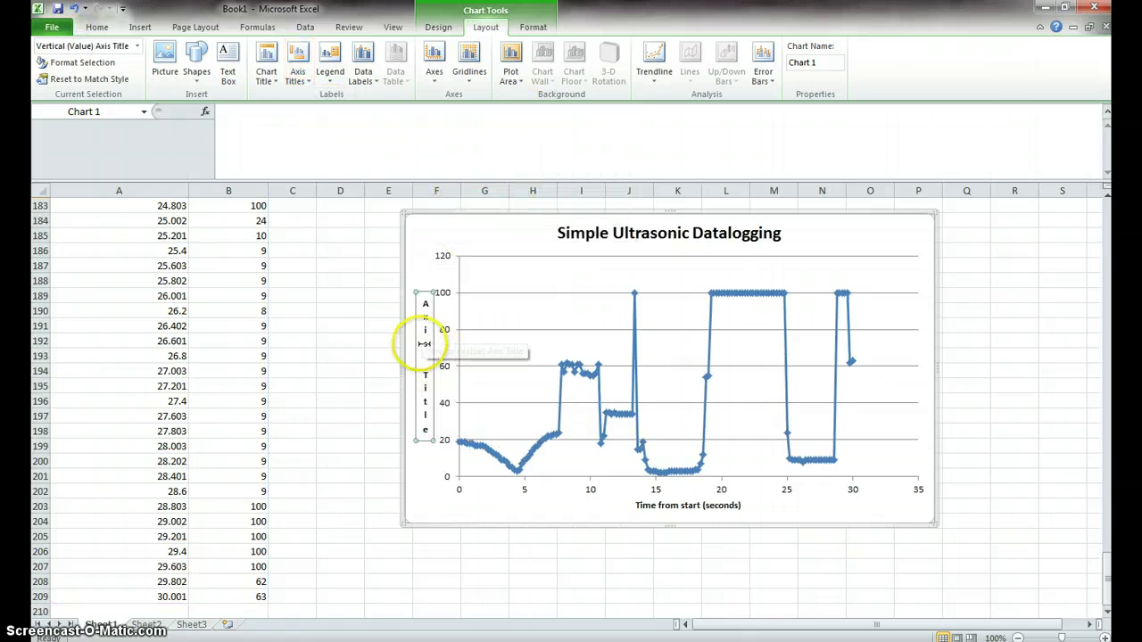
left_click_drag(423, 432, 416, 288)
type("Dist")
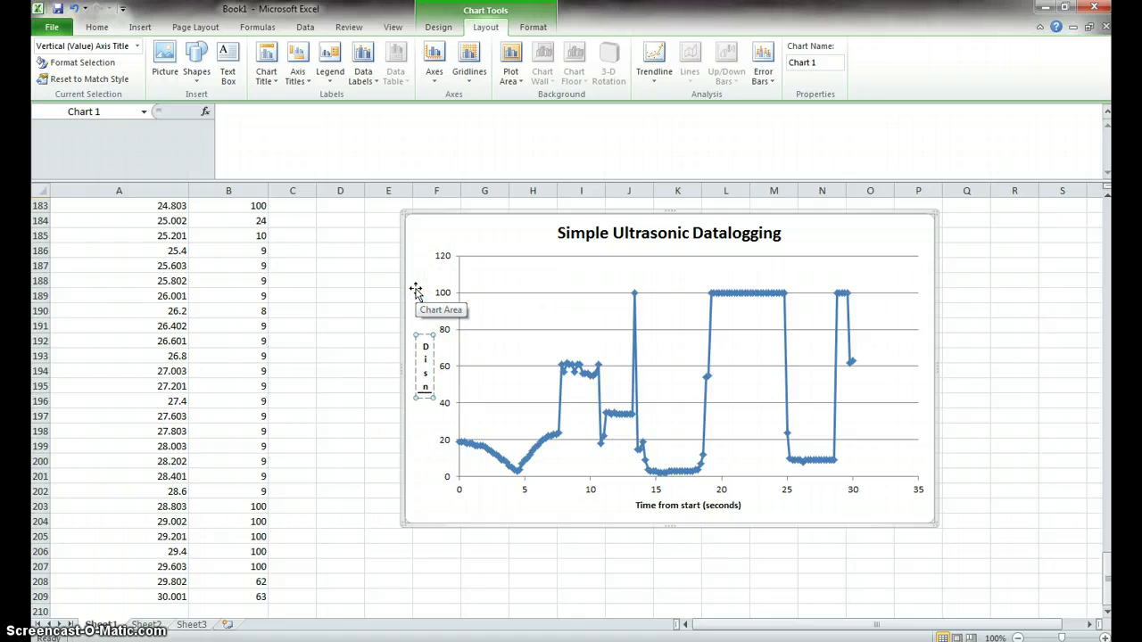
type("ance from")
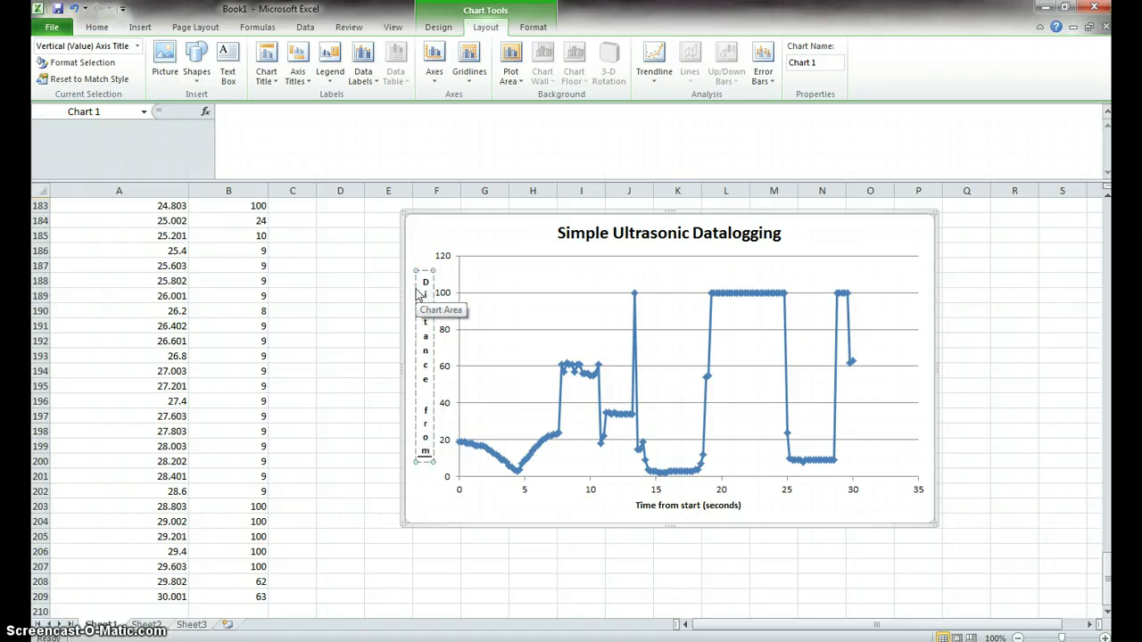
type(" Sensor (inches")
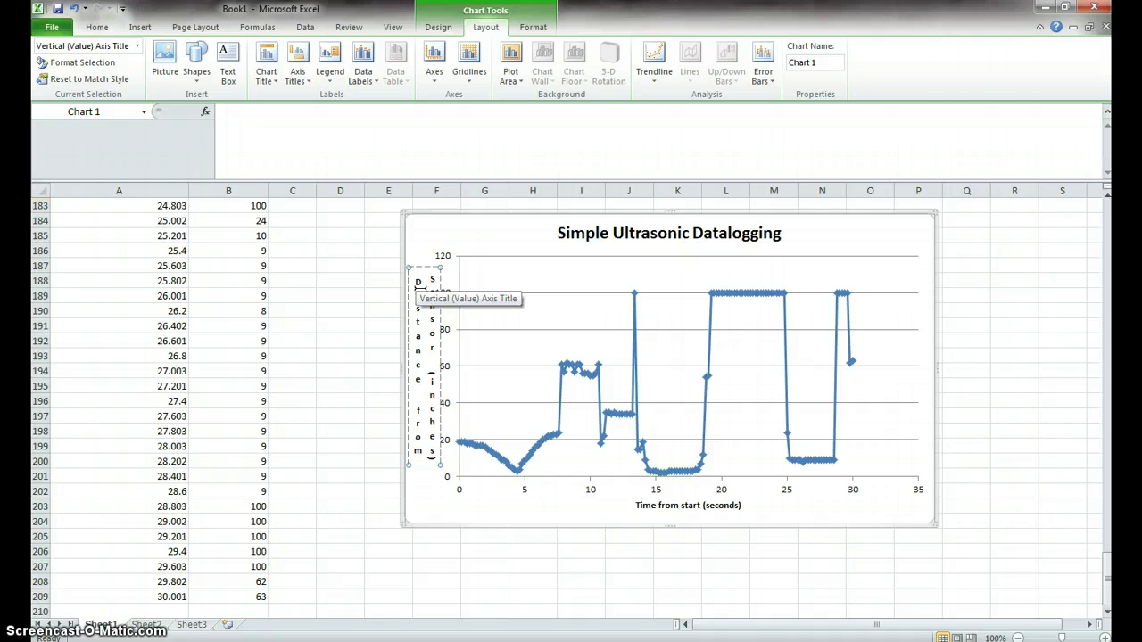
left_click(1017, 278)
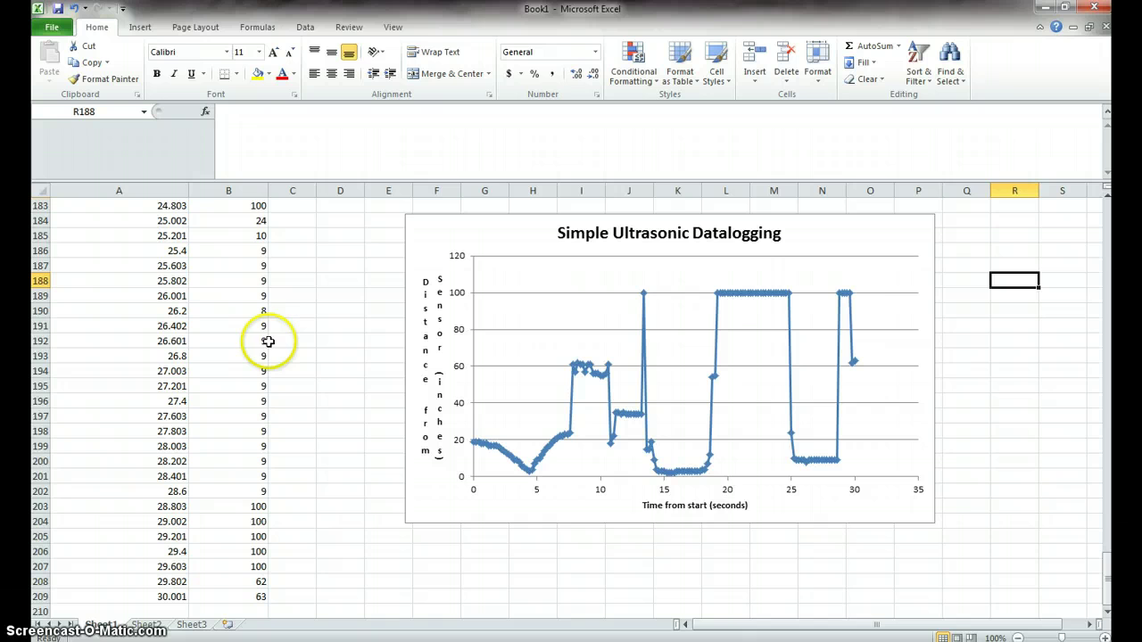
scroll(273, 385, "up", 5)
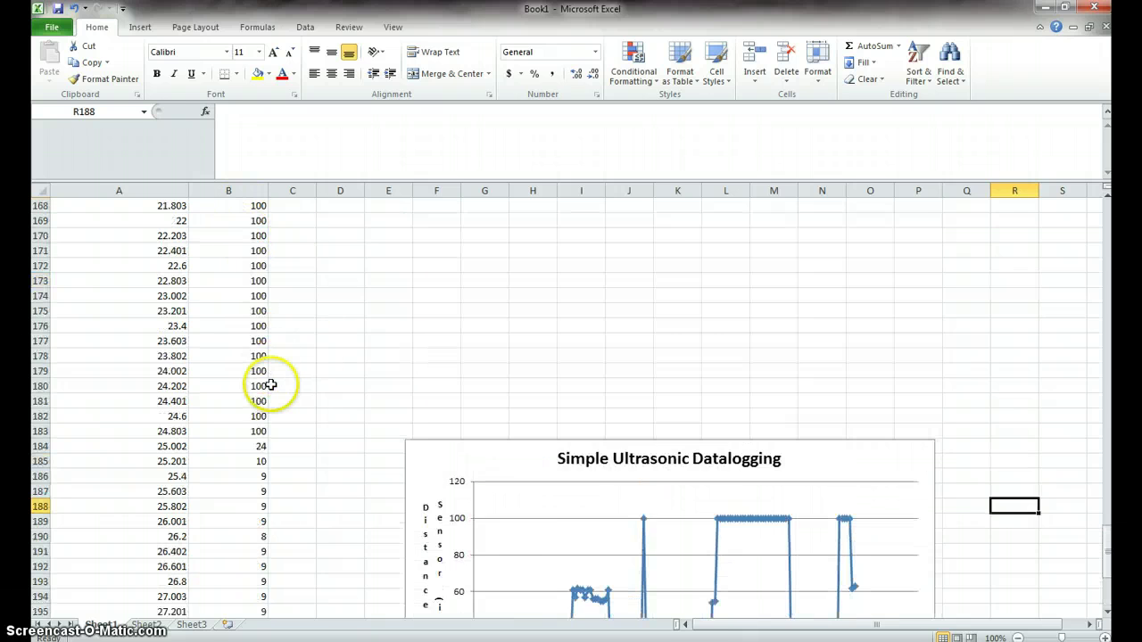
scroll(272, 384, "down", 5)
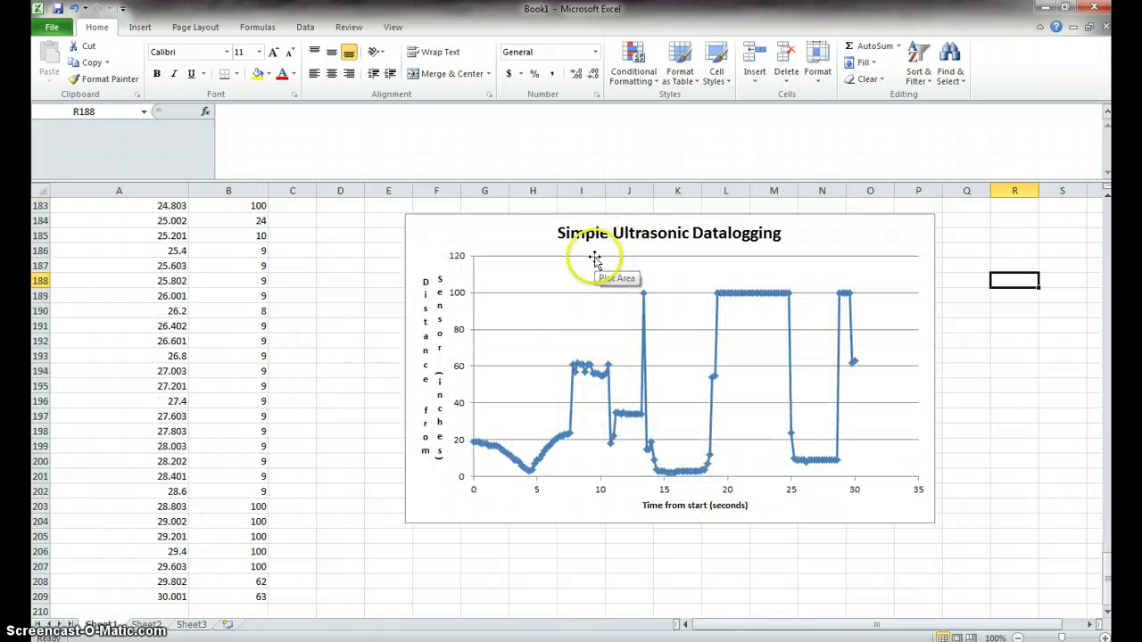